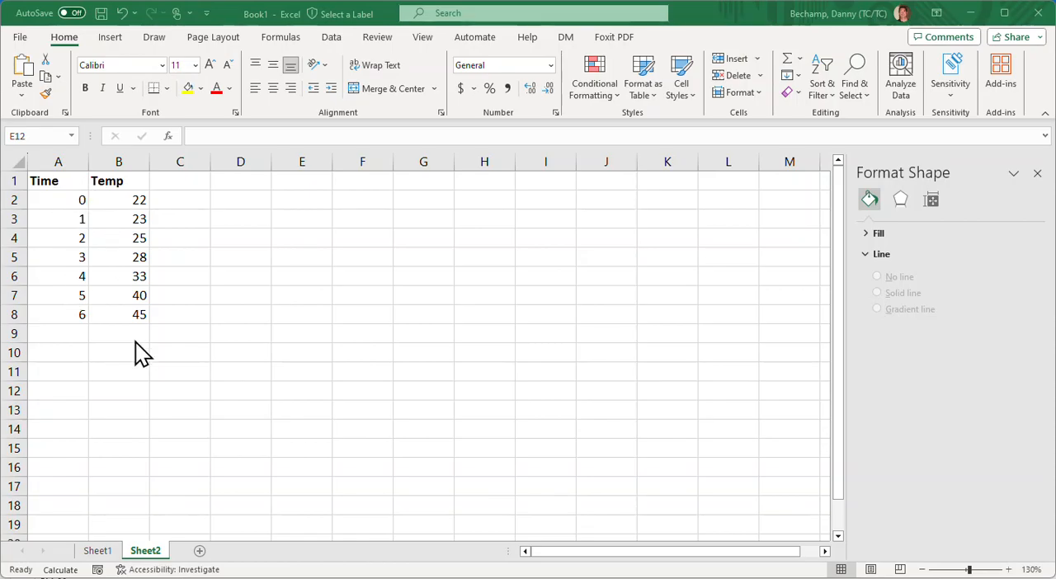
- Insert a scatter chart with smooth lines and markers from A1:B8 and reposition it over about columns D to K, starting at row 2
{"action": "left_click", "coordinate": [50, 178]}
{"action": "left_click_drag", "start_coordinate": [50, 178], "coordinate": [151, 314]}
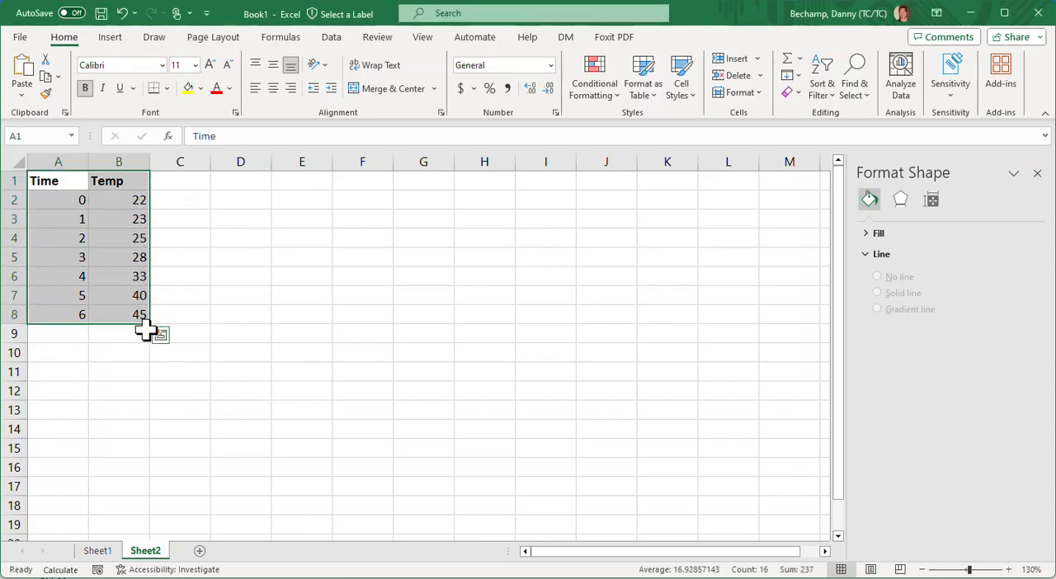
{"action": "left_click", "coordinate": [110, 39]}
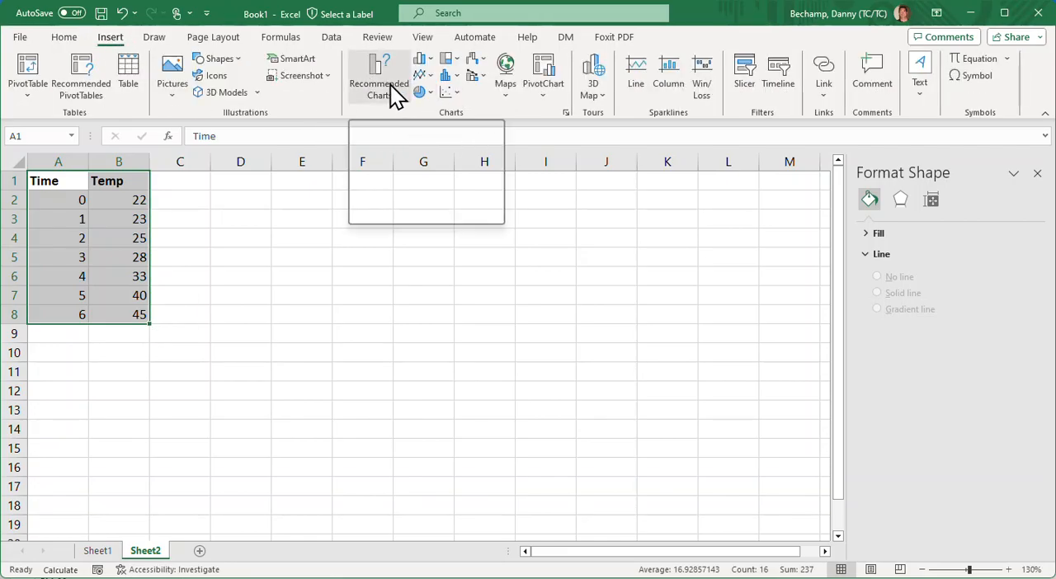
{"action": "left_click", "coordinate": [458, 95]}
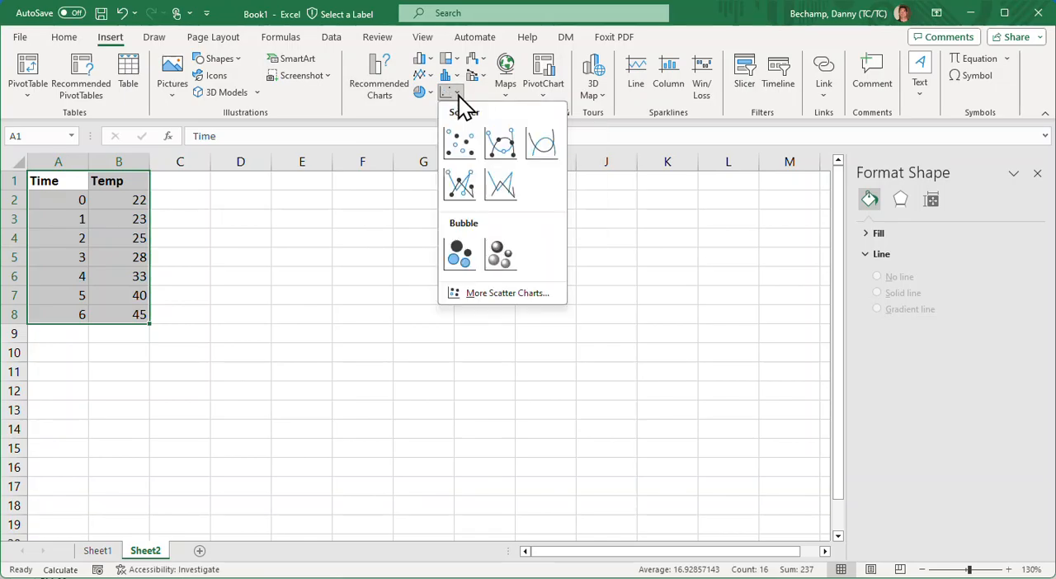
{"action": "left_click", "coordinate": [507, 148]}
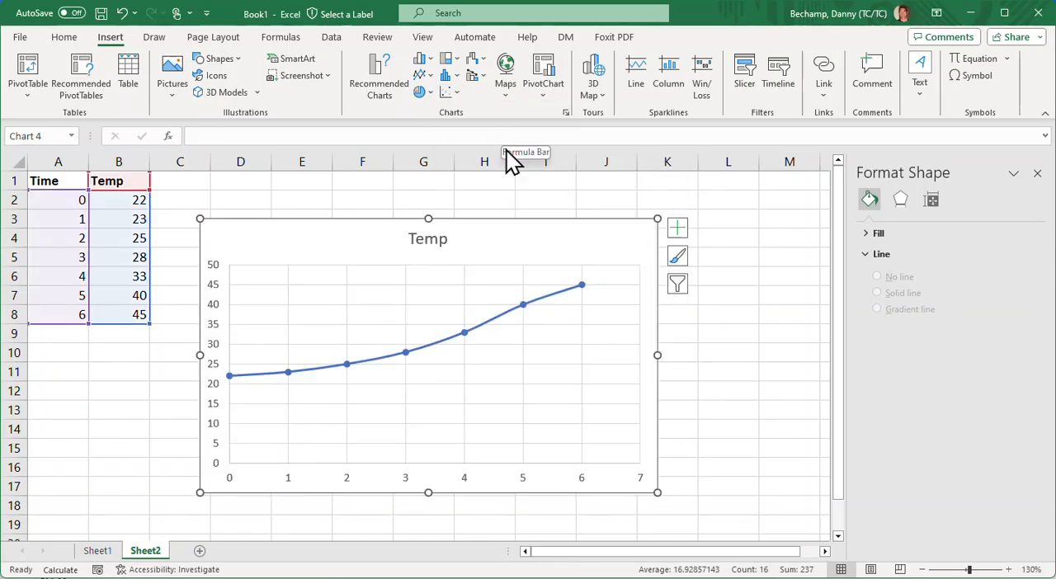
{"action": "left_click_drag", "start_coordinate": [342, 258], "coordinate": [383, 231]}
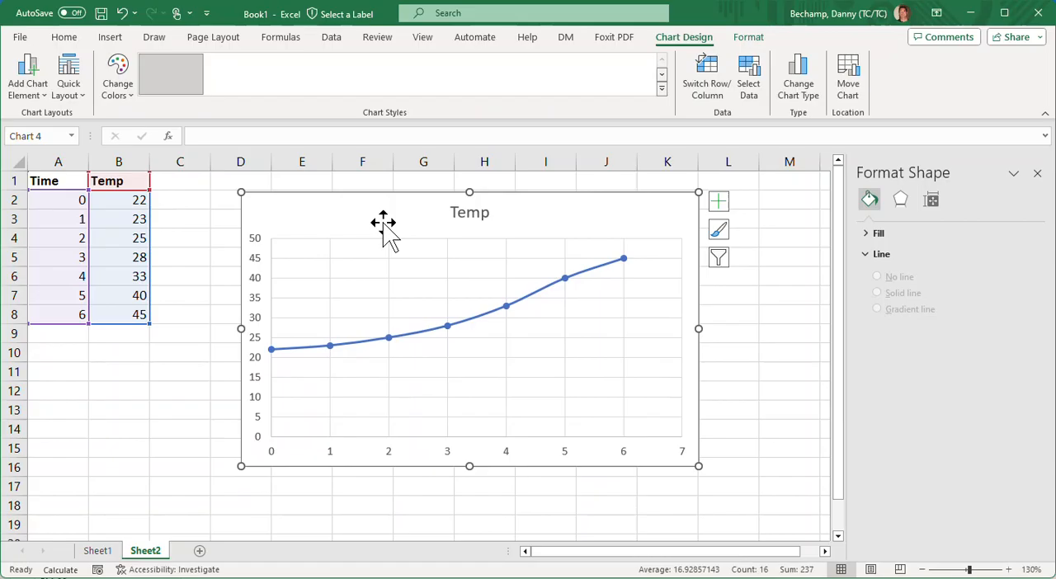
- Change the chart title to "Temp vs Time"
{"action": "left_click", "coordinate": [471, 216]}
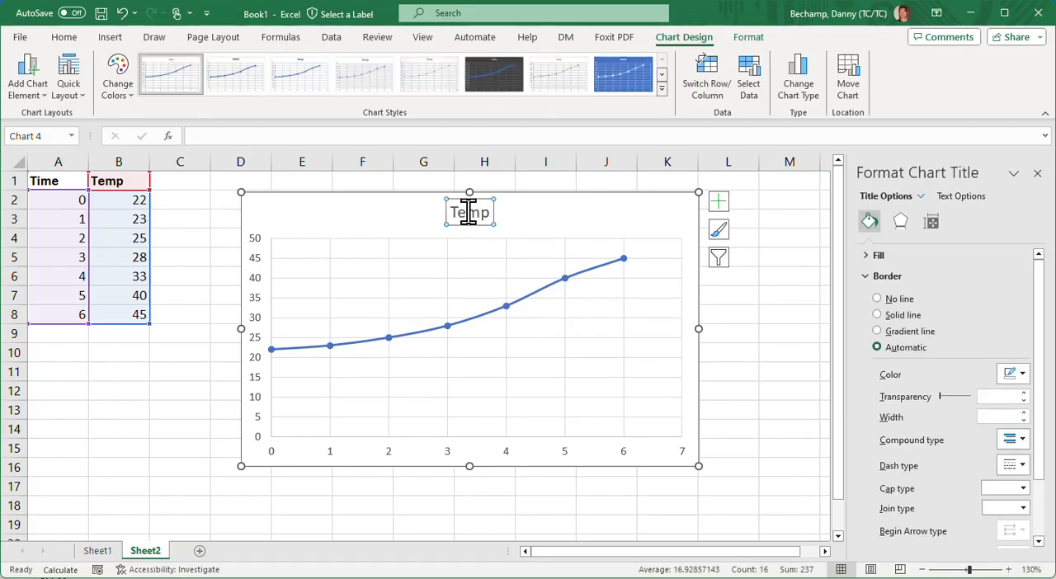
{"action": "left_click", "coordinate": [485, 212]}
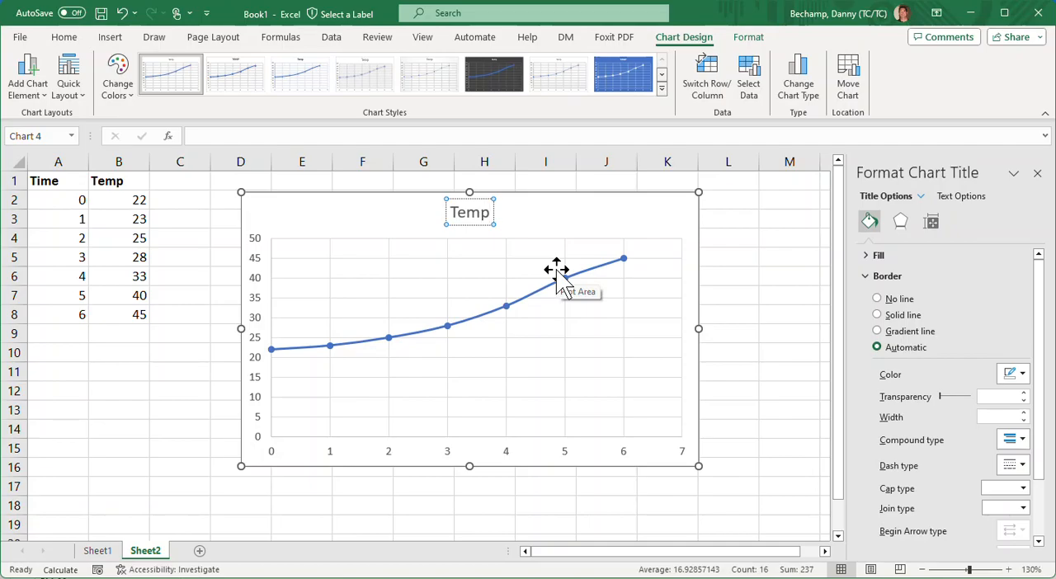
{"action": "type", "text": "vs Time"}
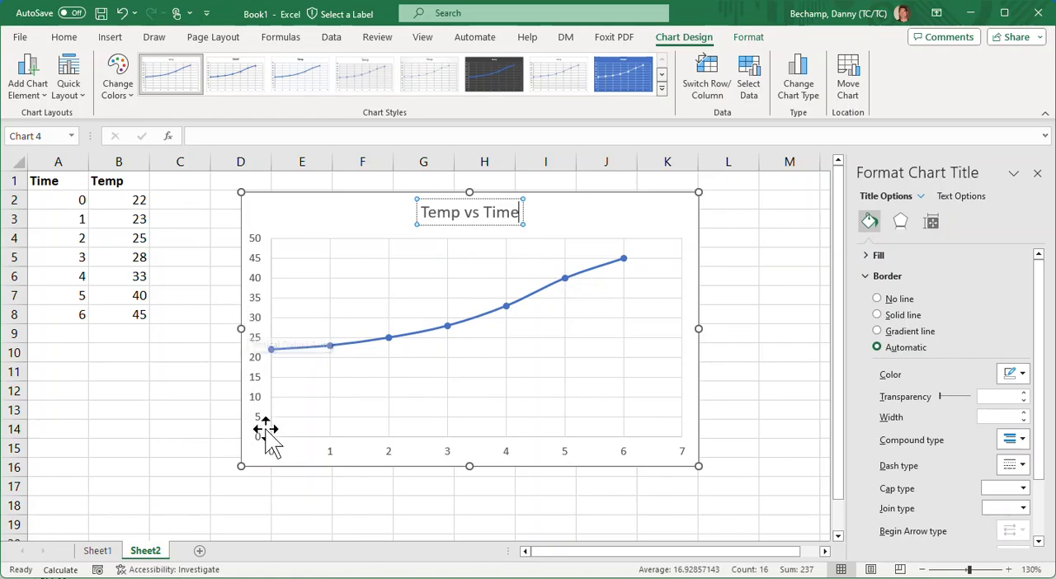
{"action": "left_click", "coordinate": [301, 212]}
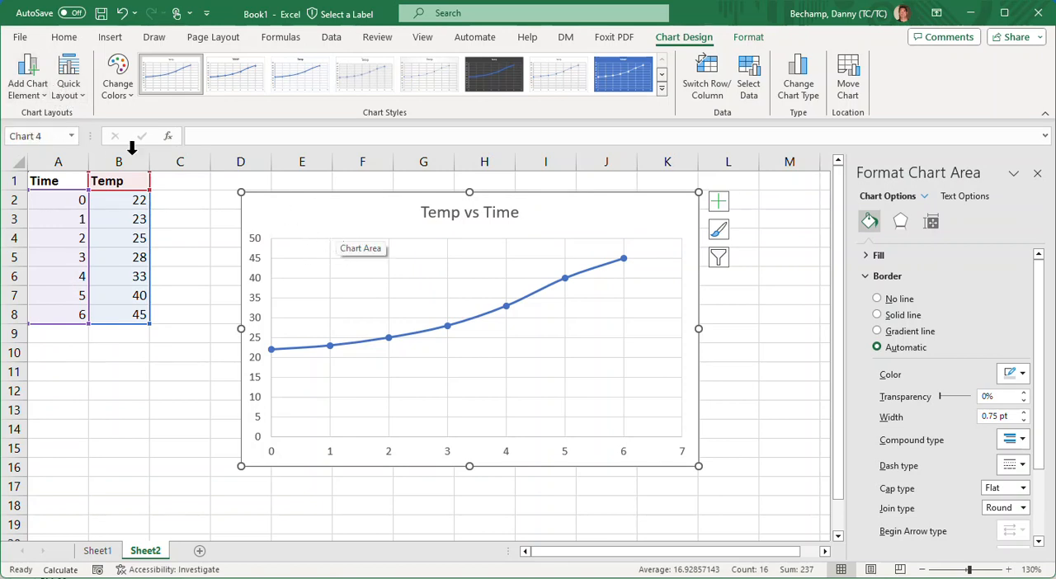
- Add primary horizontal and primary vertical axis titles to the chart
{"action": "left_click", "coordinate": [33, 104]}
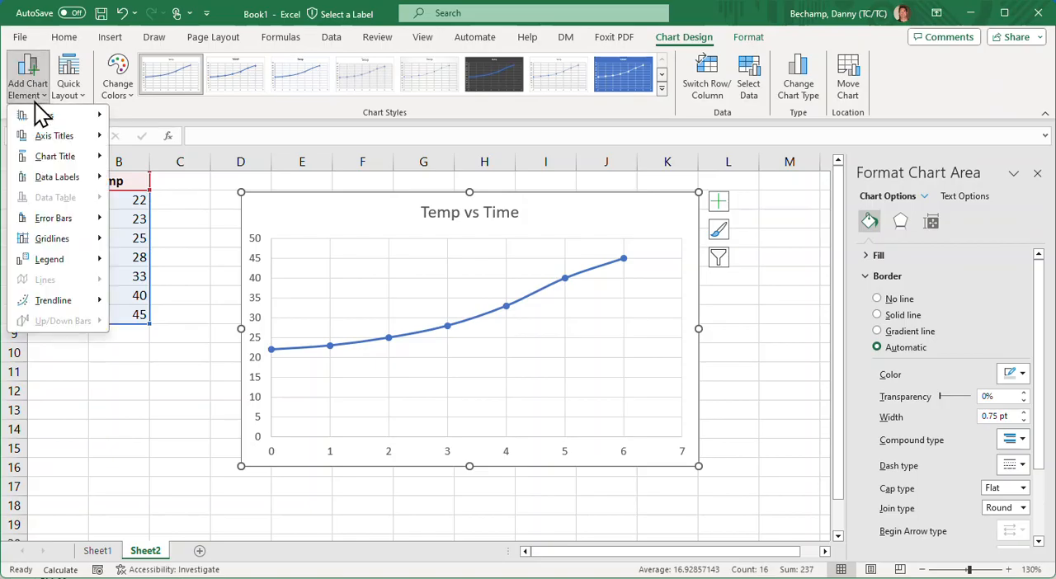
{"action": "mouse_move", "coordinate": [66, 162]}
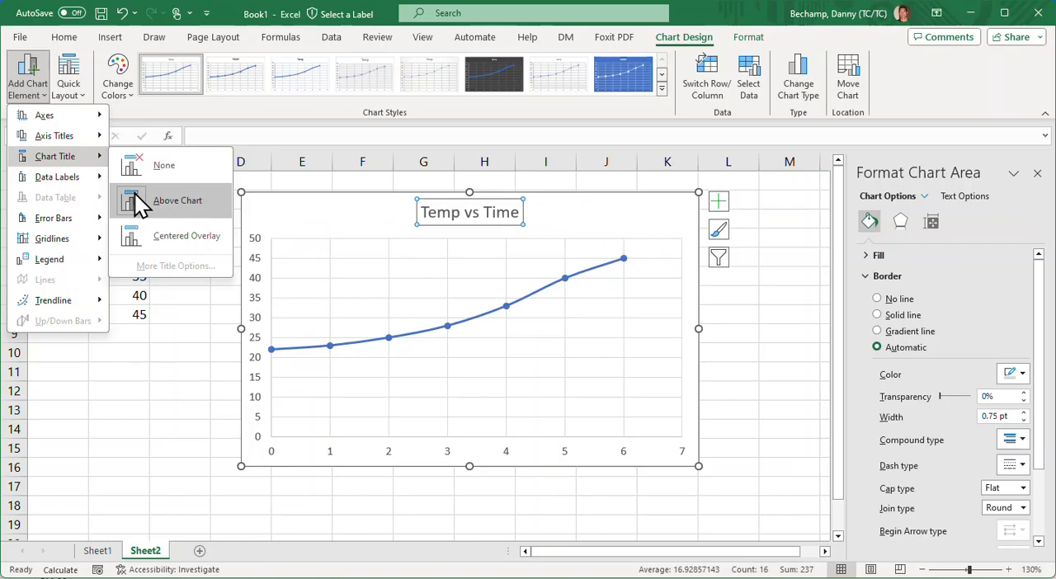
{"action": "mouse_move", "coordinate": [59, 141]}
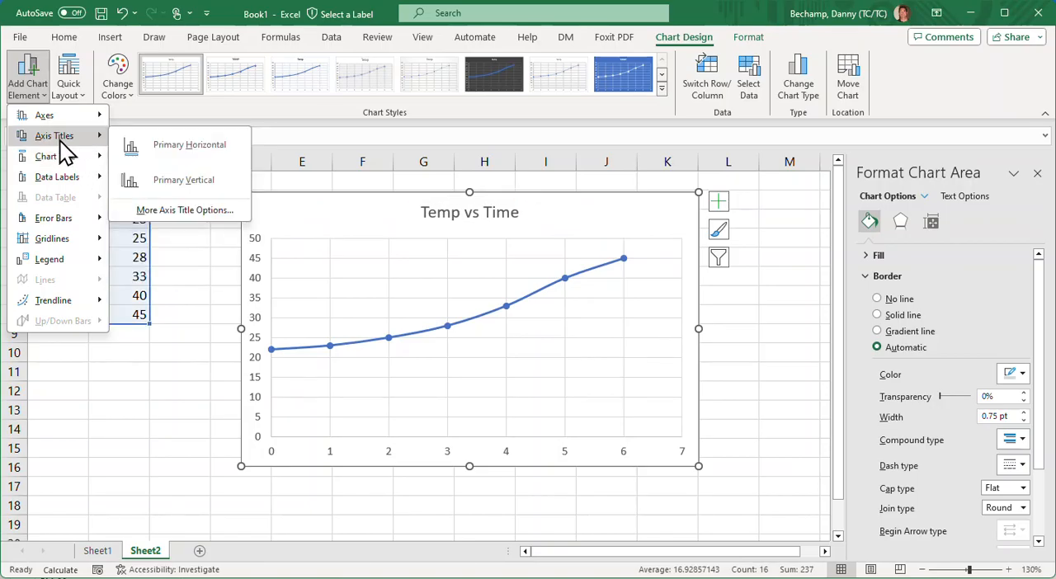
{"action": "left_click", "coordinate": [139, 147]}
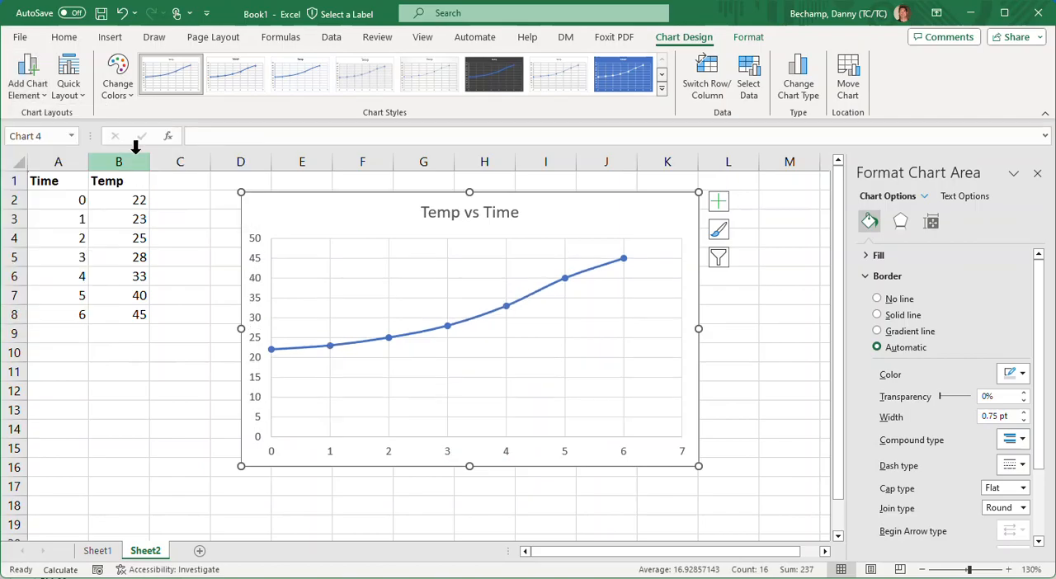
{"action": "left_click", "coordinate": [20, 86]}
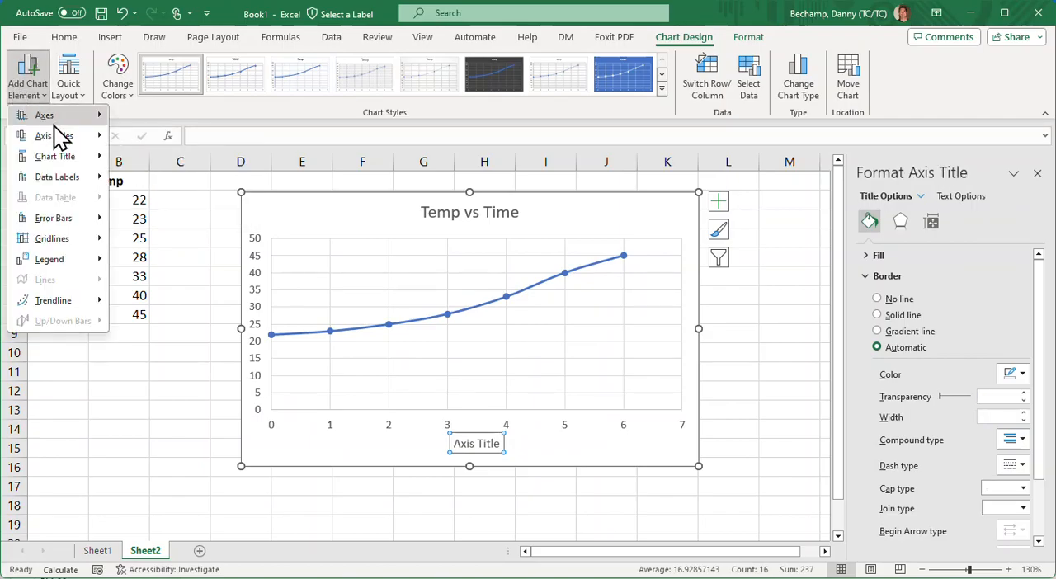
{"action": "mouse_move", "coordinate": [62, 140]}
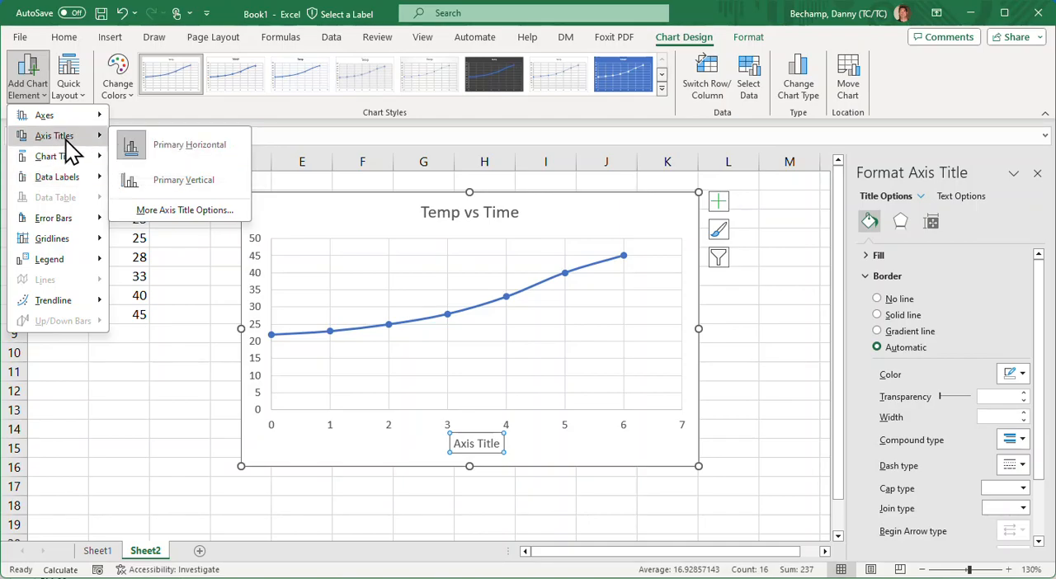
{"action": "mouse_move", "coordinate": [56, 118]}
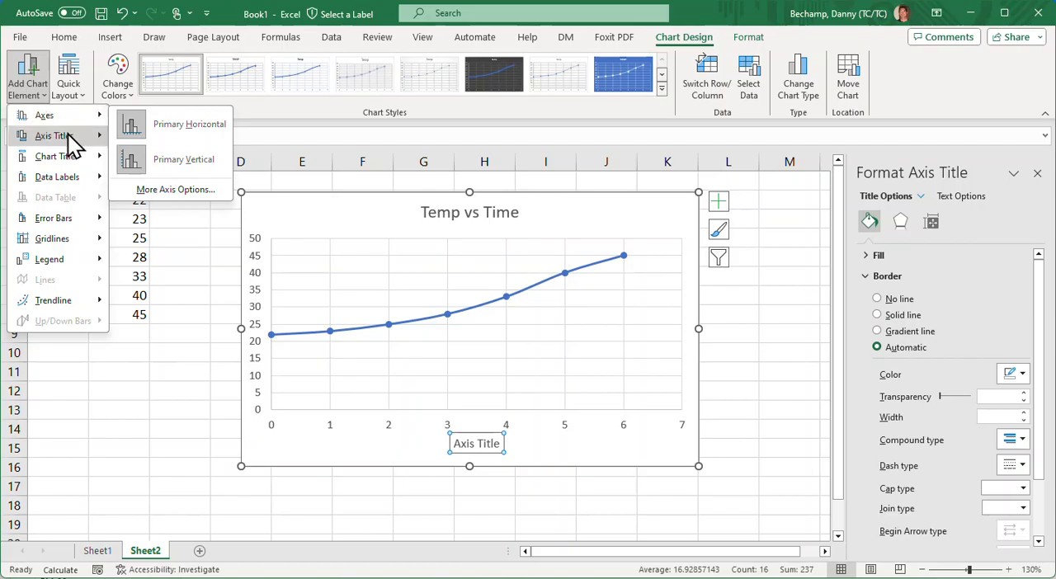
{"action": "left_click", "coordinate": [130, 180]}
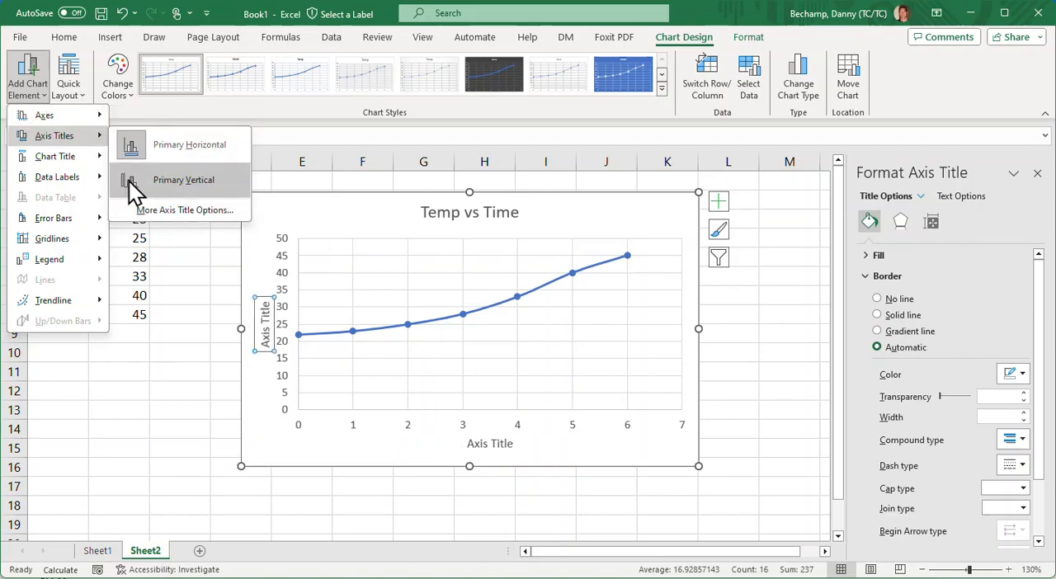
{"action": "left_click", "coordinate": [129, 181]}
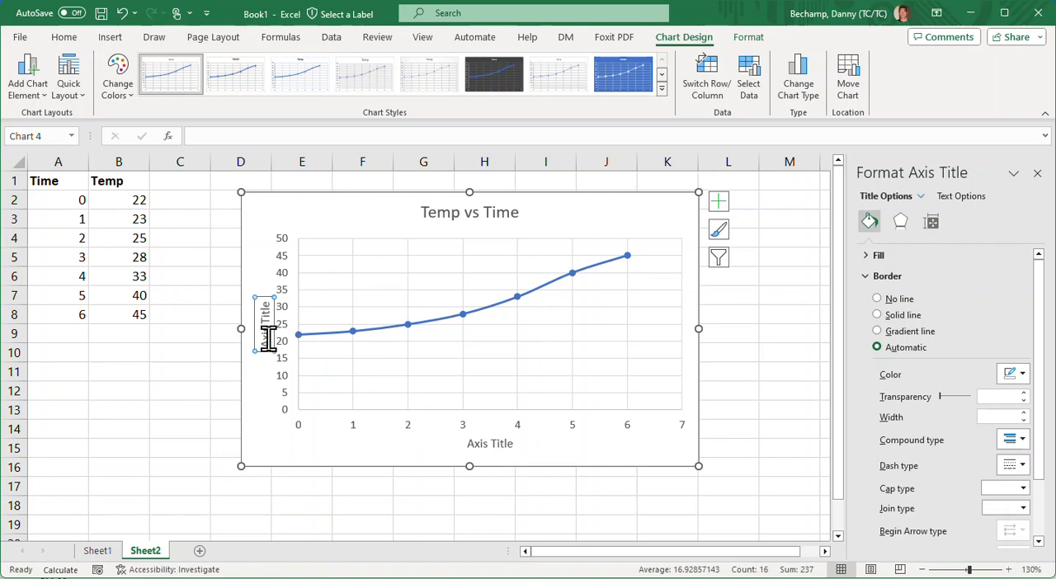
- Rename the vertical axis title "Temp" and the horizontal axis title "Time in Minutes"
{"action": "mouse_move", "coordinate": [262, 333]}
{"action": "left_mouse_down"}
{"action": "mouse_move", "coordinate": [264, 309]}
{"action": "mouse_move", "coordinate": [276, 322]}
{"action": "left_mouse_up"}
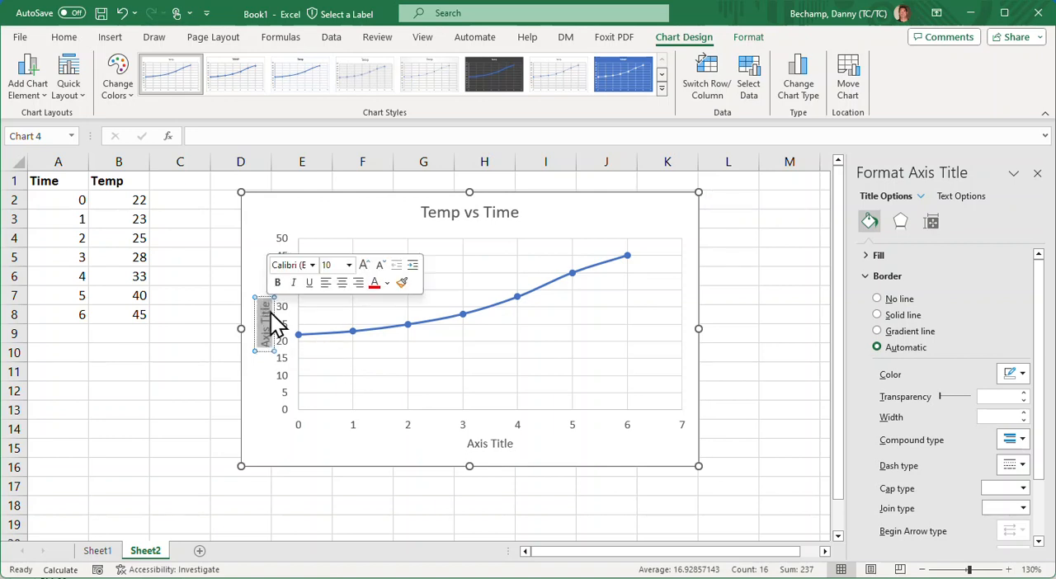
{"action": "type", "text": "Temp"}
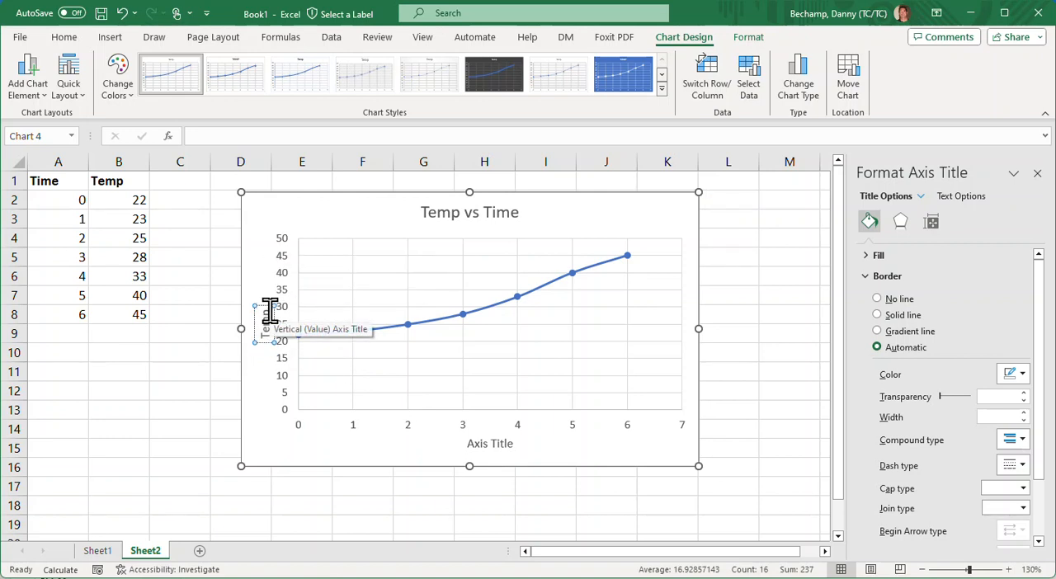
{"action": "left_click", "coordinate": [477, 443]}
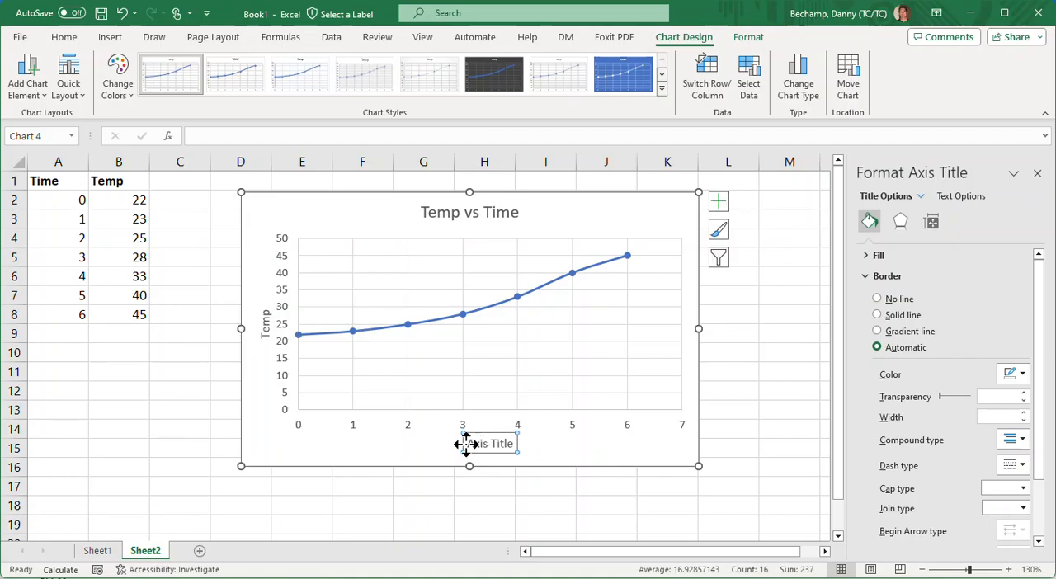
{"action": "left_click_drag", "start_coordinate": [470, 446], "coordinate": [503, 437]}
{"action": "type", "text": "tim"}
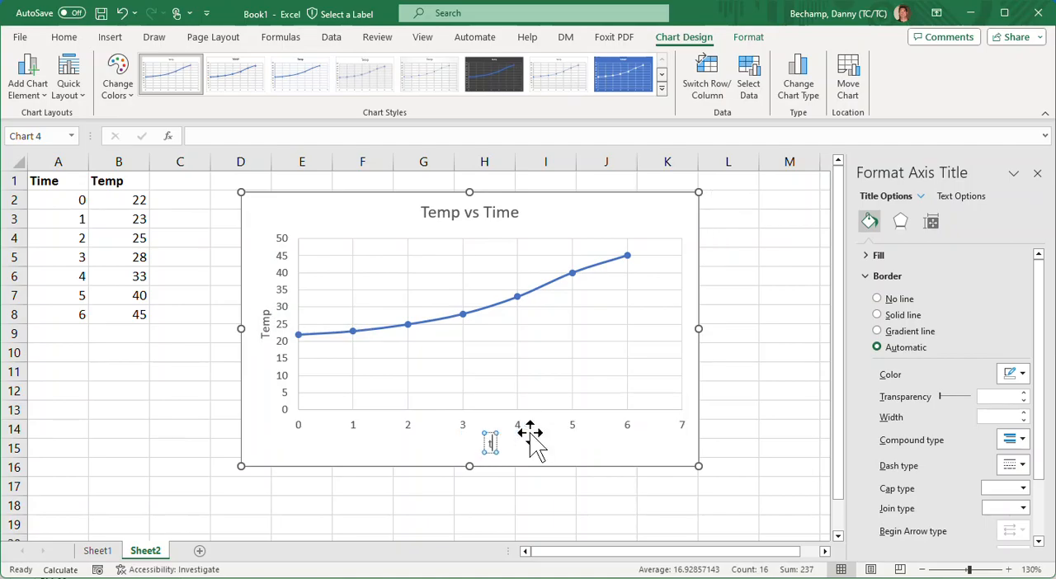
{"action": "key", "text": "BackSpace"}
{"action": "key", "text": "BackSpace"}
{"action": "key", "text": "BackSpace"}
{"action": "type", "text": "Time"}
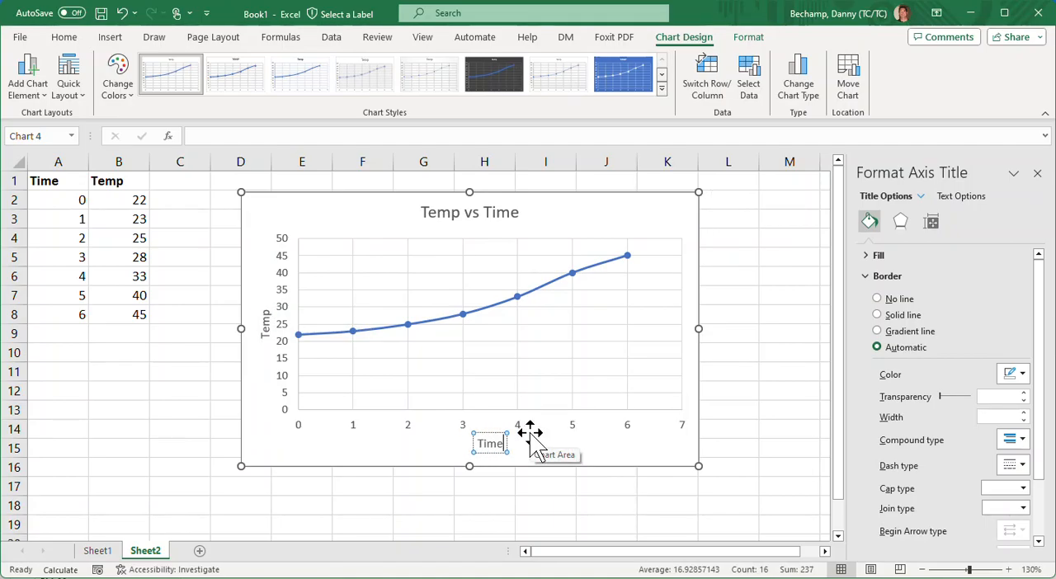
{"action": "type", "text": " in Minute"}
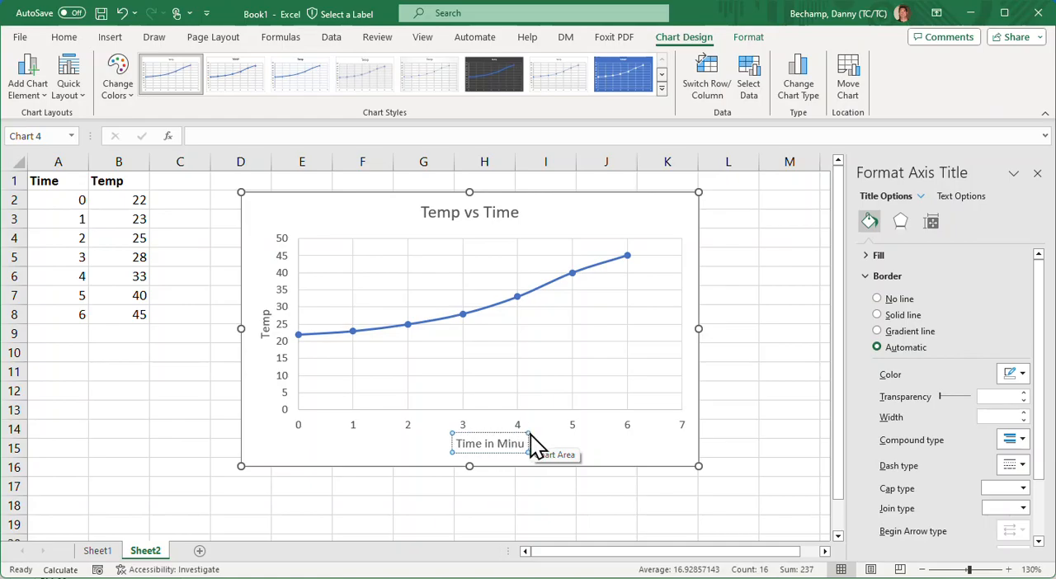
{"action": "type", "text": "s"}
{"action": "left_click", "coordinate": [313, 452]}
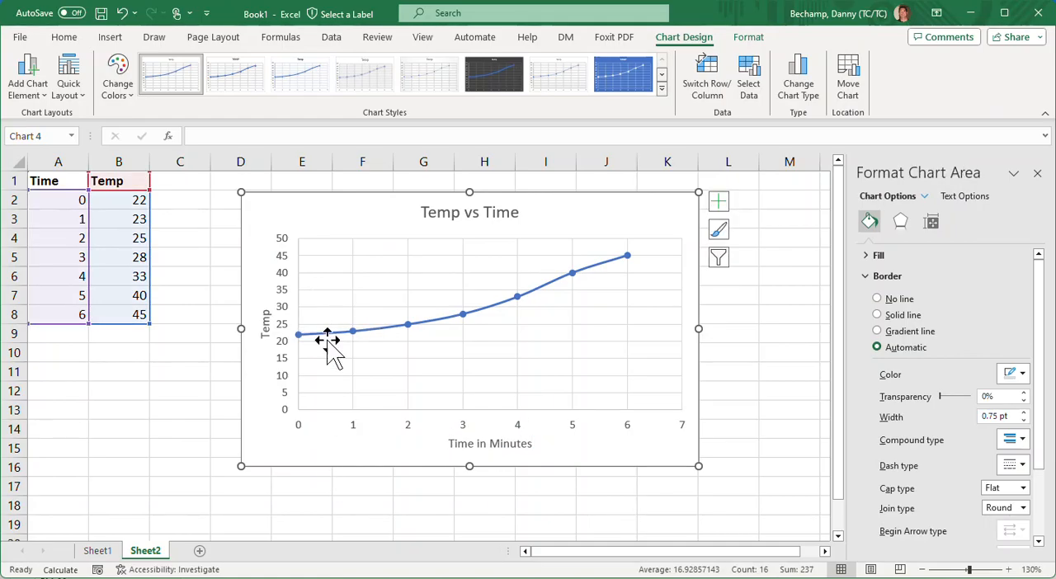
- Start adding a data series to the chart's data source and name it "Horizontal"
{"action": "right_click", "coordinate": [327, 222]}
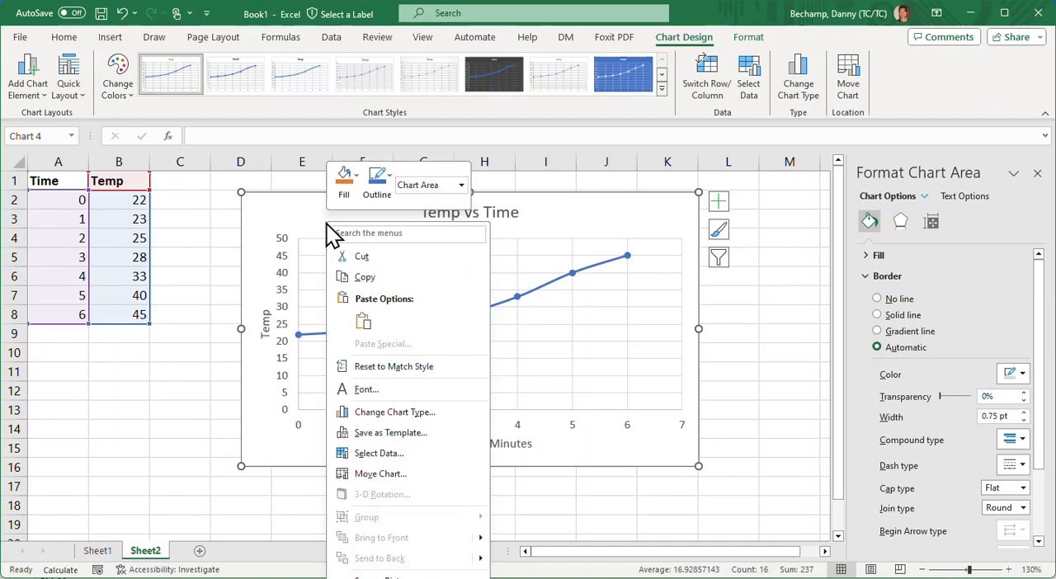
{"action": "left_click", "coordinate": [410, 454]}
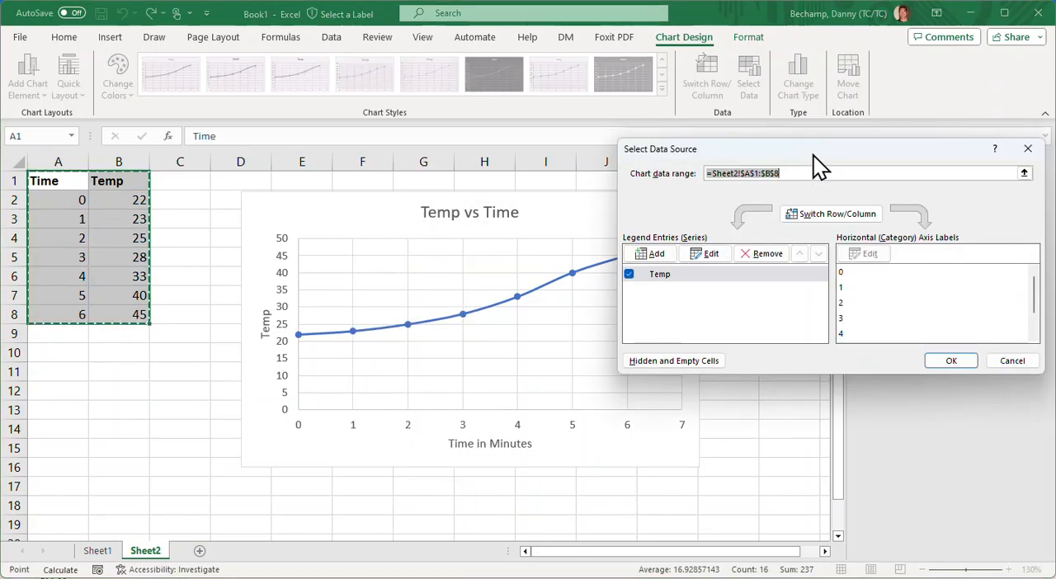
{"action": "left_click", "coordinate": [649, 254]}
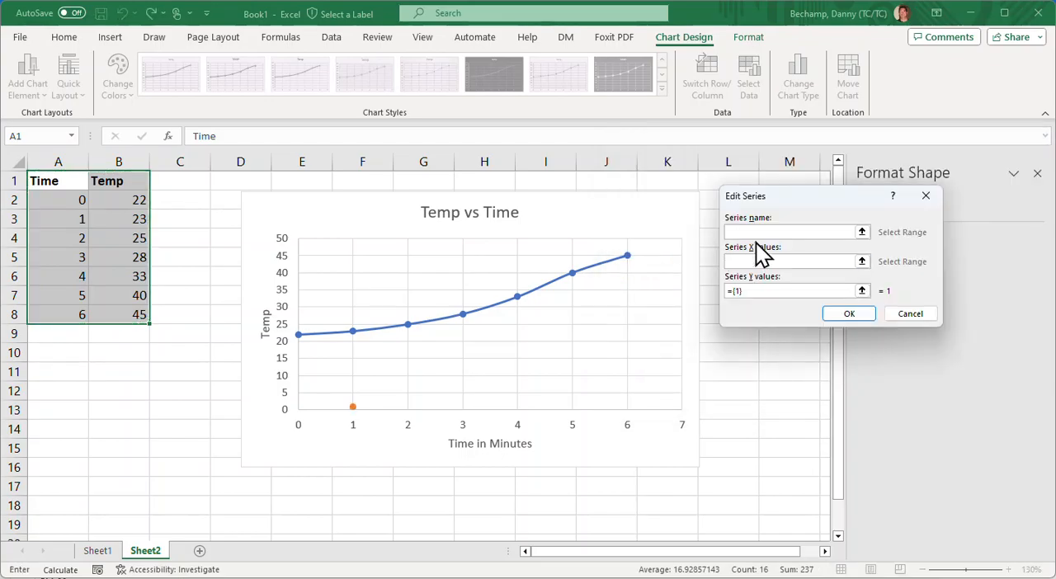
{"action": "type", "text": "Horizontal"}
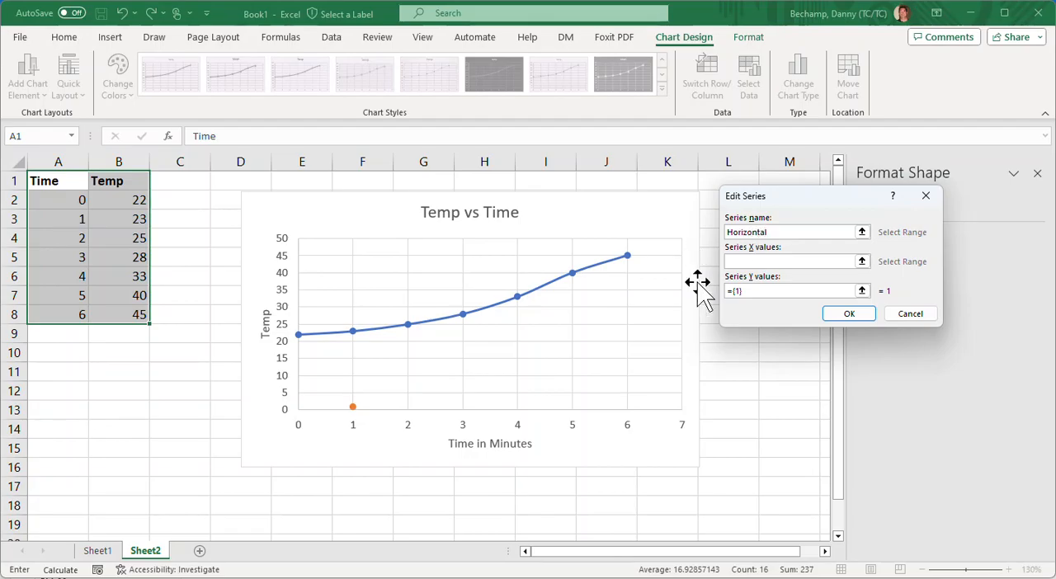
- Set the new series' X values to 3,3 and its Y values to cells A2 and B8 of Sheet2, and accept the series
{"action": "left_click", "coordinate": [774, 261]}
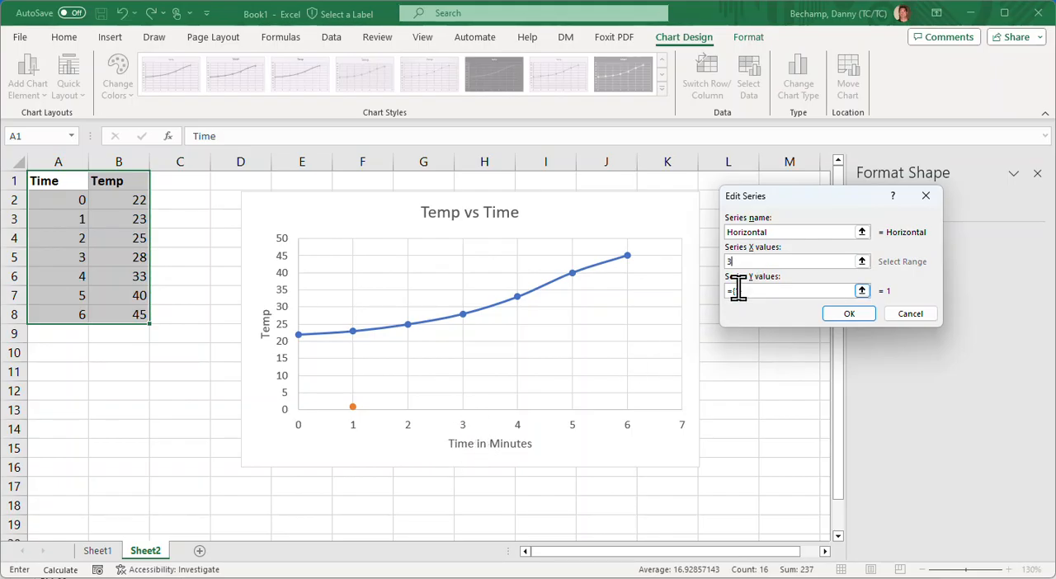
{"action": "left_click", "coordinate": [737, 288]}
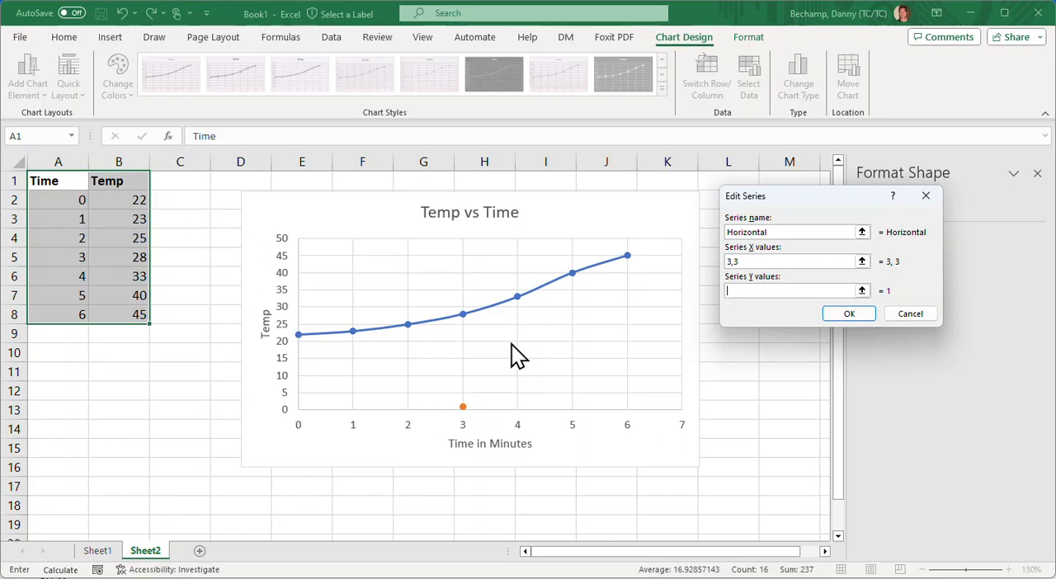
{"action": "left_click", "coordinate": [74, 201]}
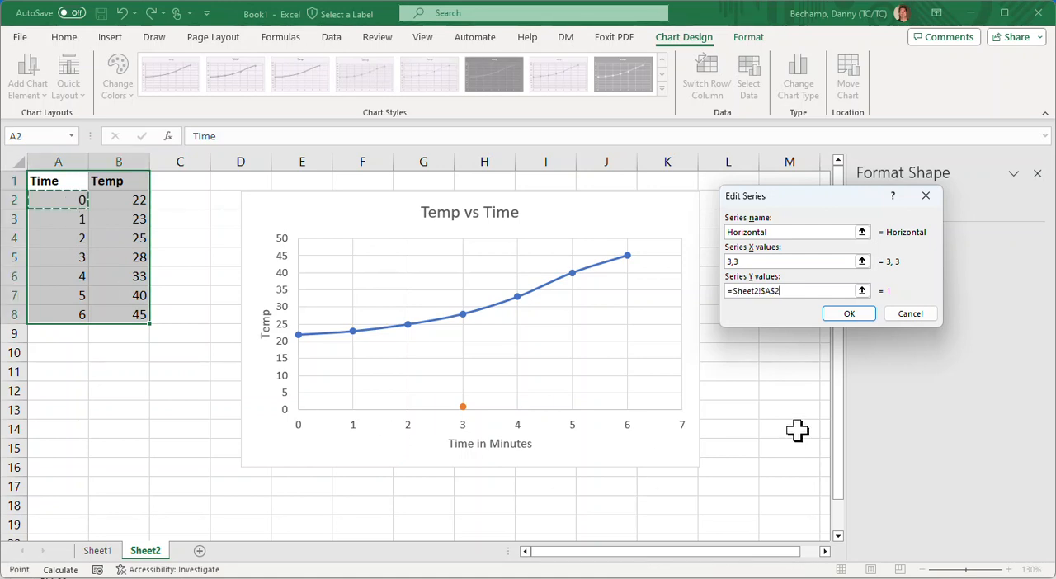
{"action": "type", "text": ","}
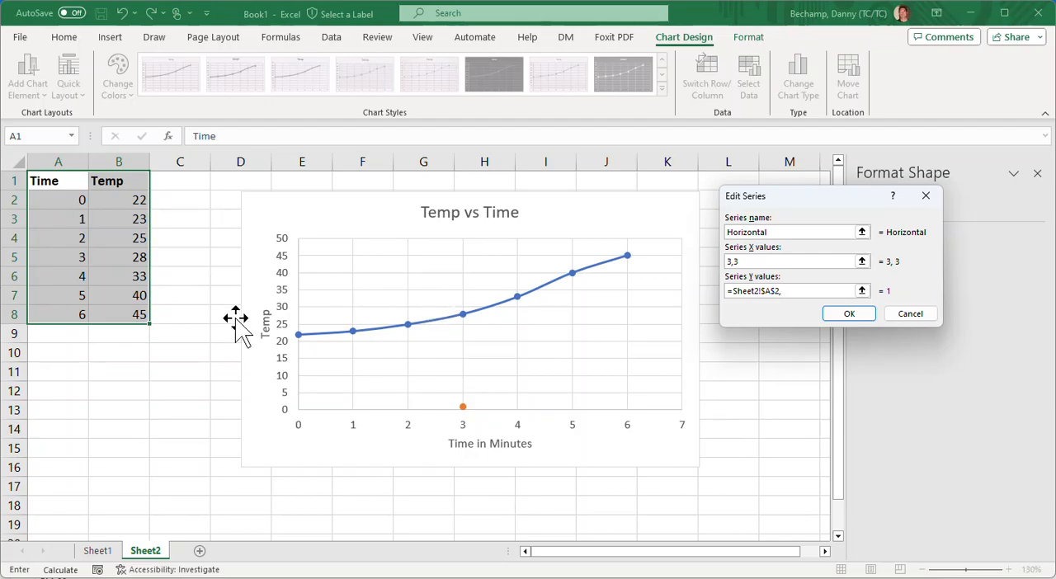
{"action": "left_click", "coordinate": [140, 314]}
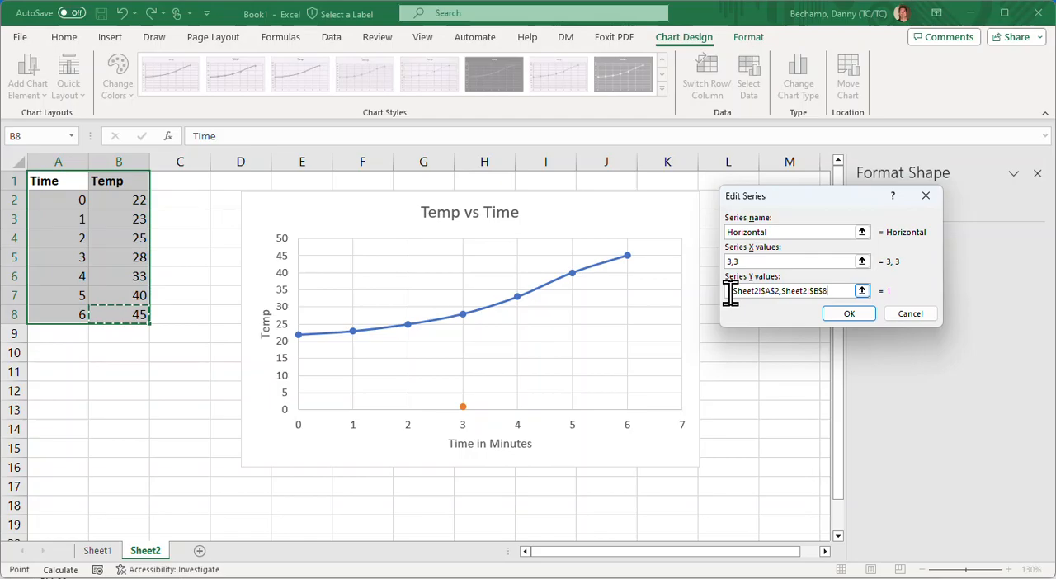
{"action": "left_click", "coordinate": [844, 319]}
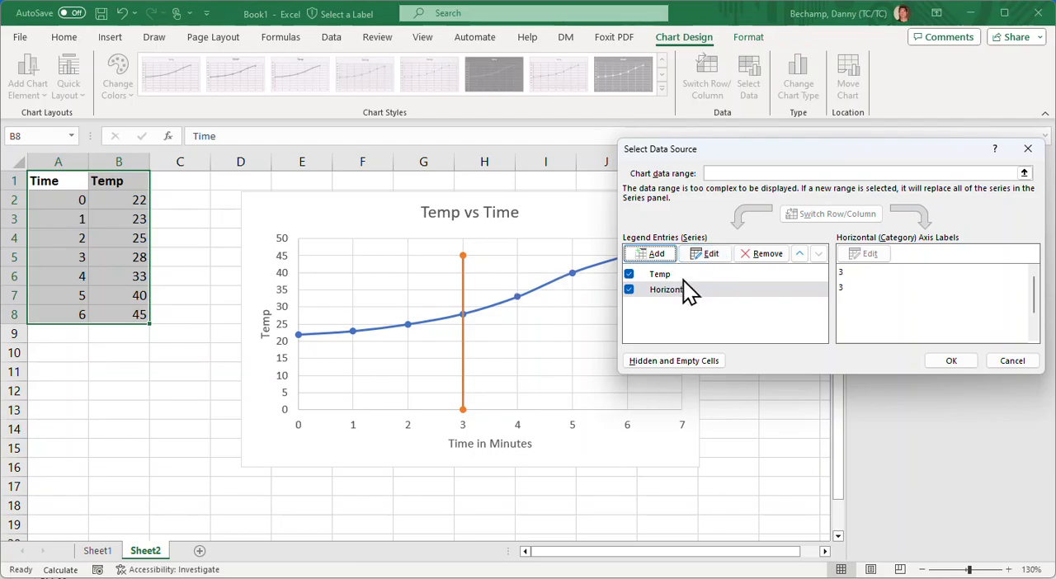
- Review the name and X and Y values of the vertical line's series, and accept the chart's data source
{"action": "left_click", "coordinate": [711, 253]}
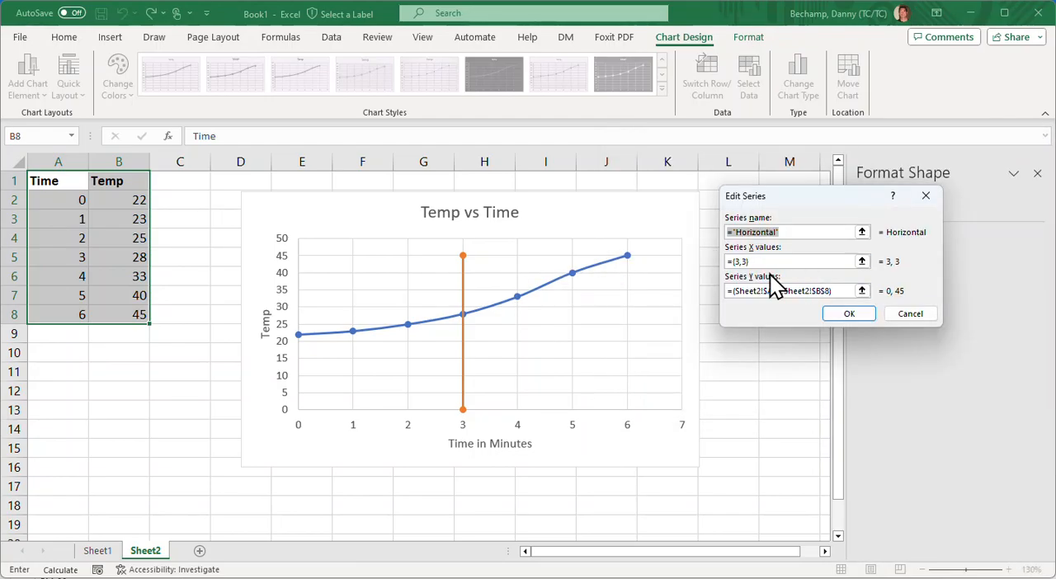
{"action": "left_click", "coordinate": [857, 318]}
{"action": "left_click", "coordinate": [951, 361]}
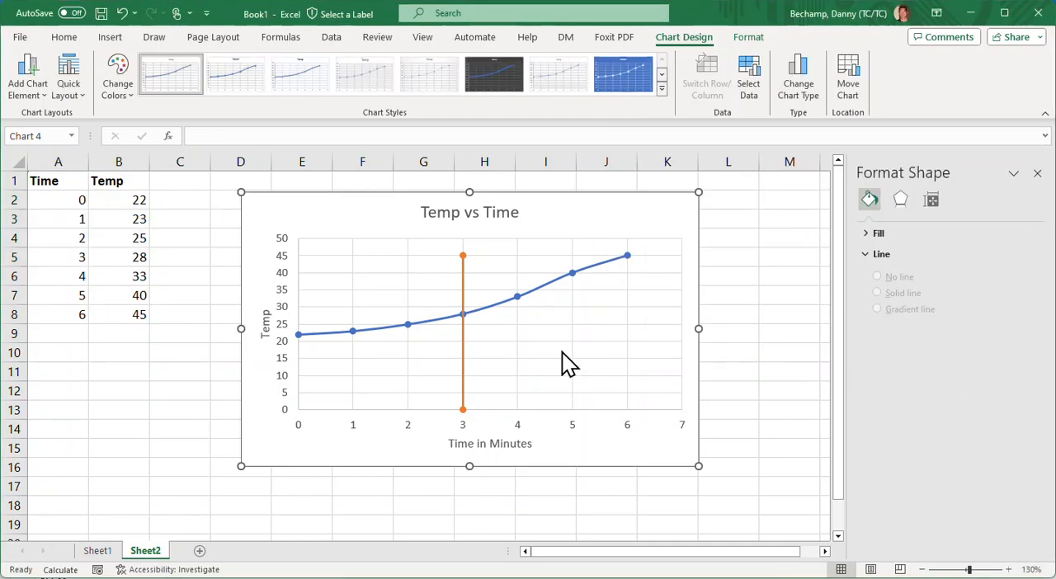
- Format the vertical line at 3 minutes as a red dashed line
{"action": "left_click", "coordinate": [463, 282]}
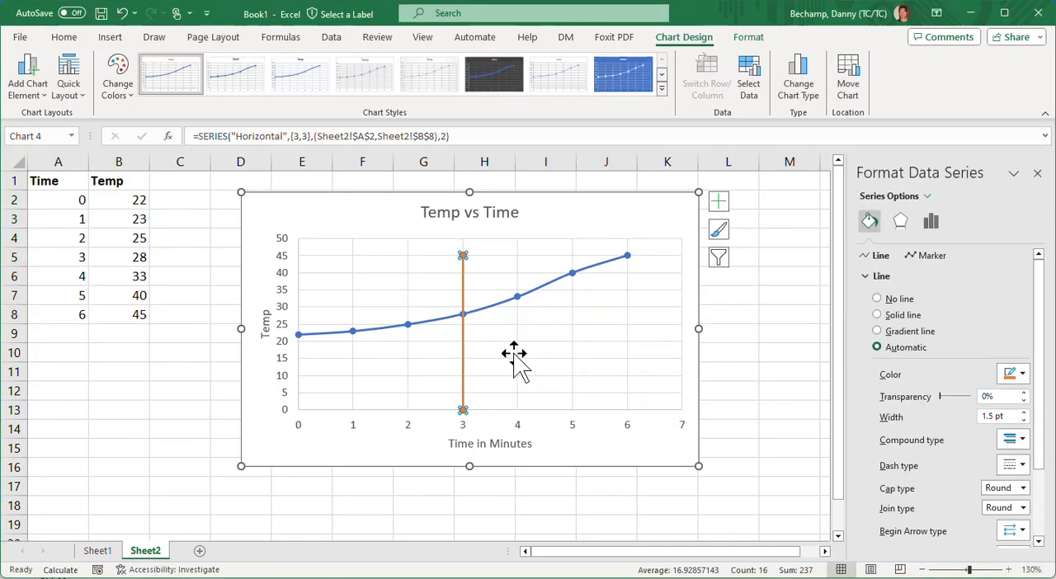
{"action": "left_click", "coordinate": [1023, 376]}
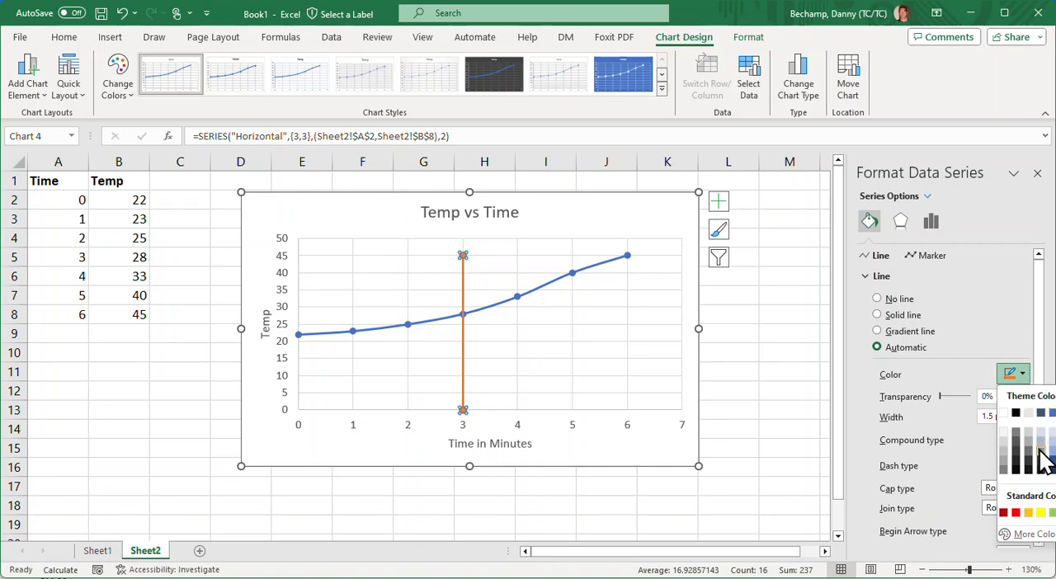
{"action": "left_click", "coordinate": [1016, 512]}
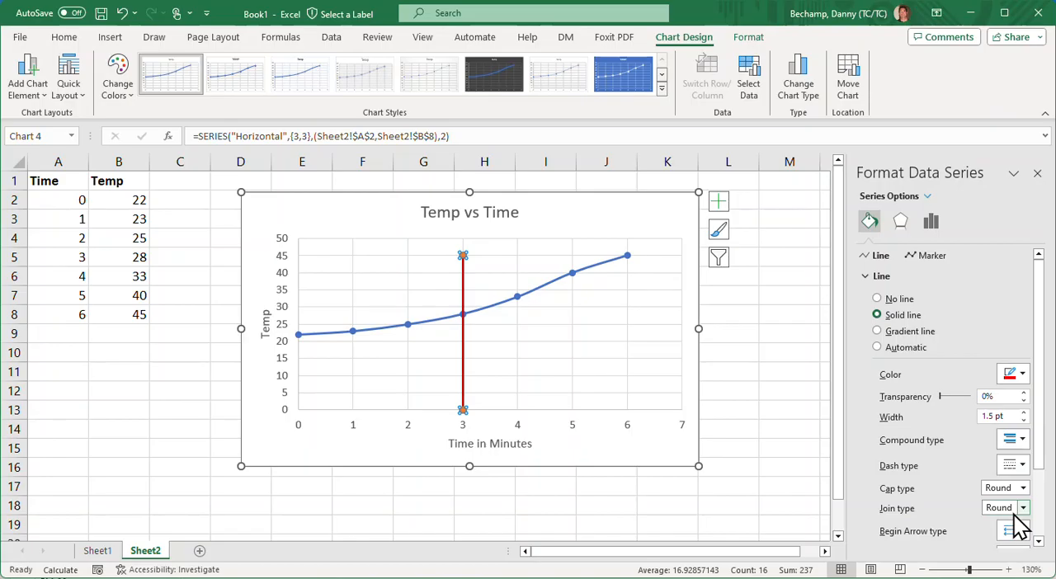
{"action": "left_click", "coordinate": [1020, 466]}
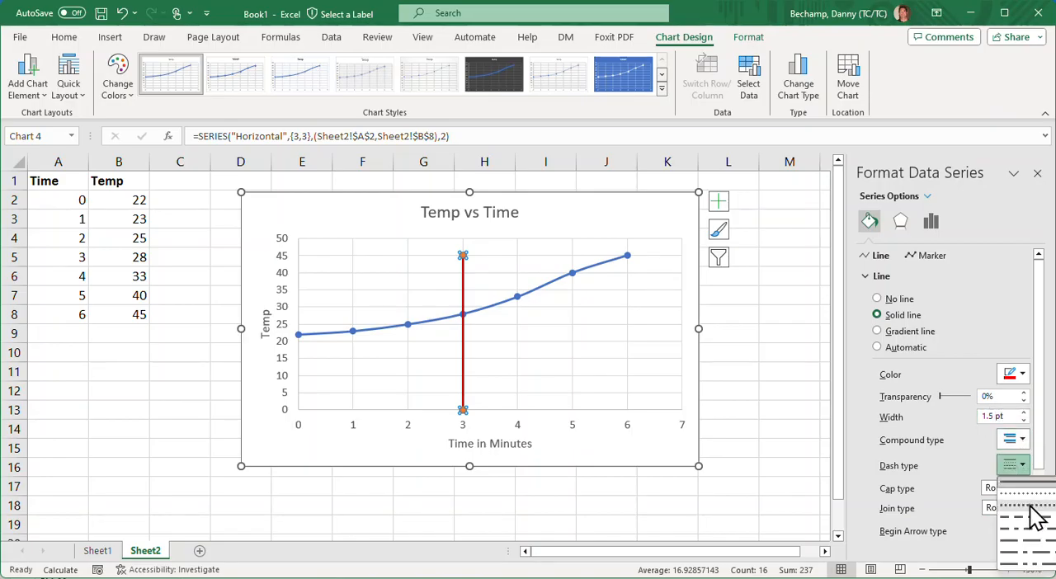
{"action": "left_click", "coordinate": [1029, 505]}
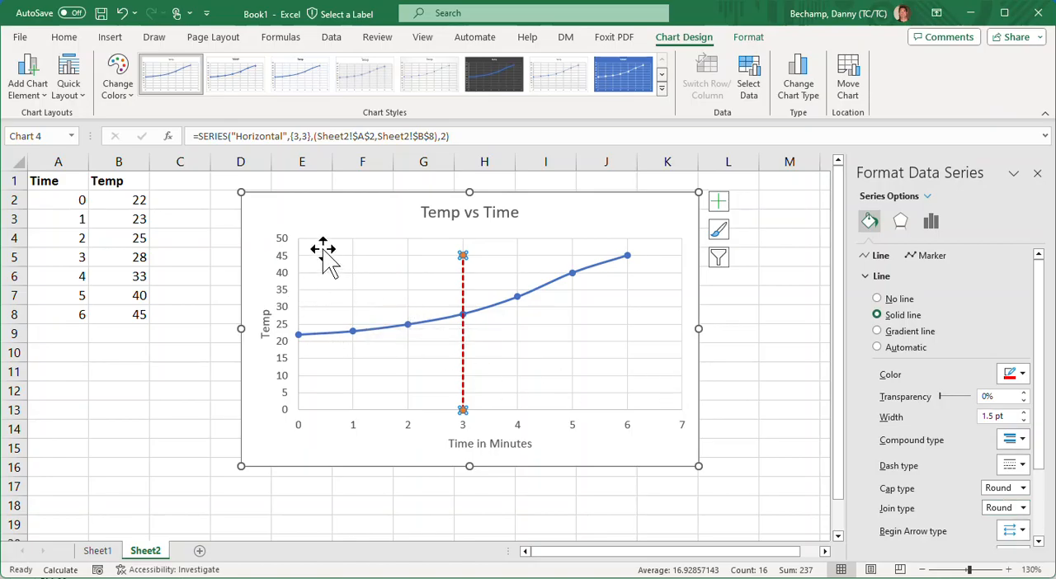
- Start adding a third data series to the chart's data source and name it "Horizontal"
{"action": "left_click", "coordinate": [297, 220]}
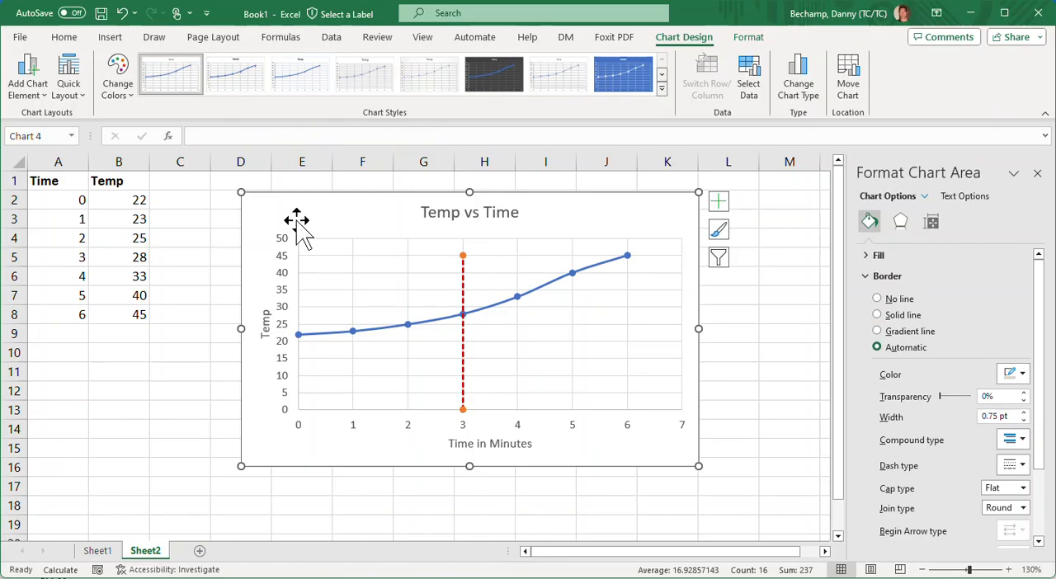
{"action": "right_click", "coordinate": [297, 221]}
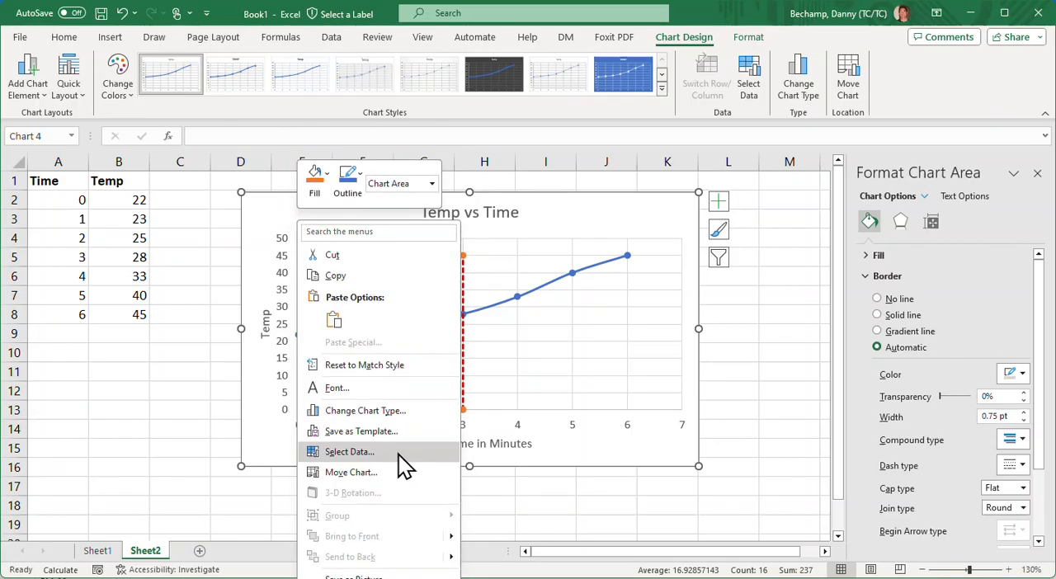
{"action": "left_click", "coordinate": [397, 453]}
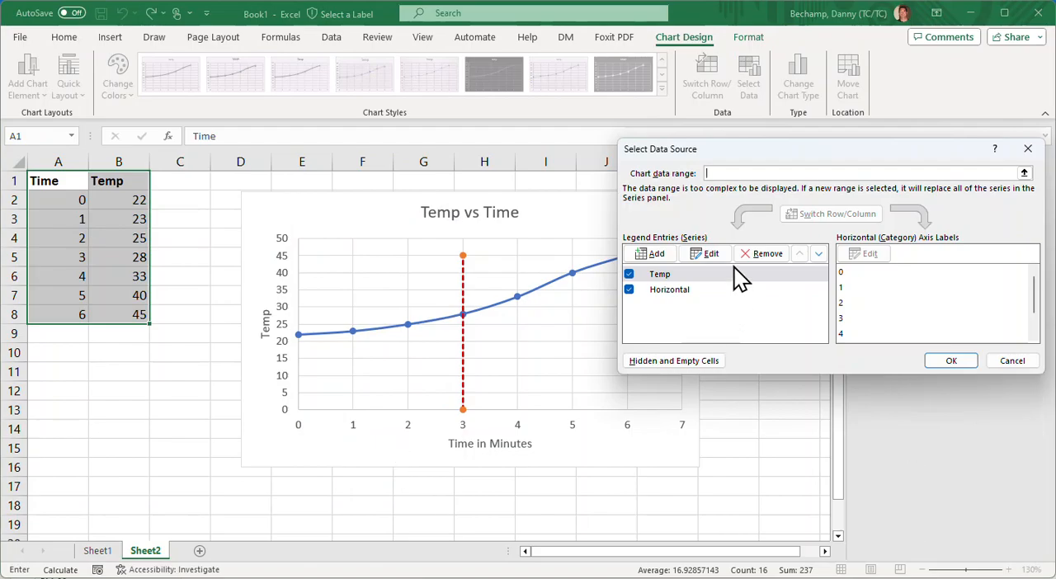
{"action": "left_click", "coordinate": [661, 256]}
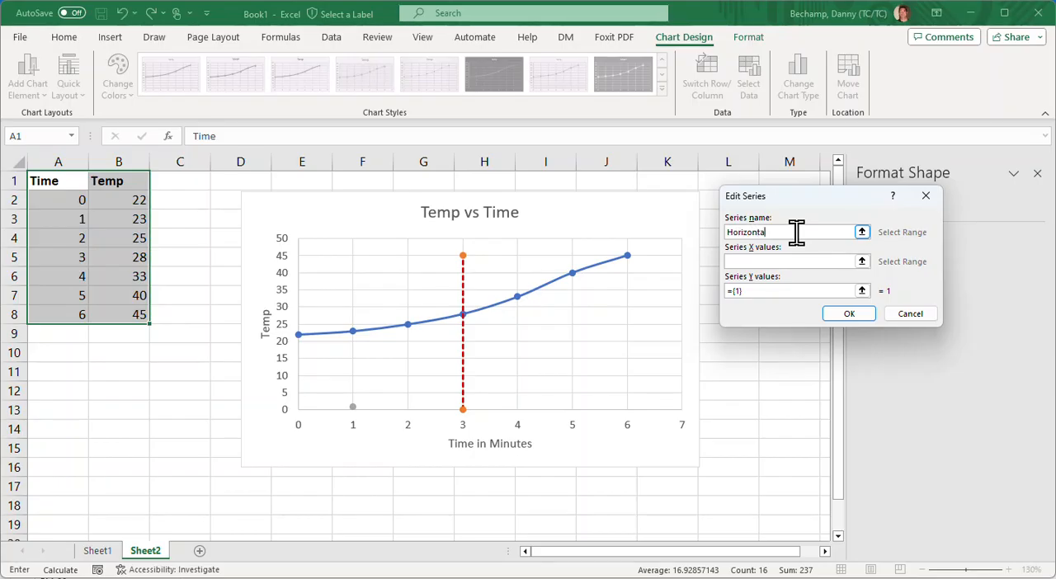
- Set the third series' X values to 0,5 and its Y values to 28,28, and accept the series and data source
{"action": "left_click", "coordinate": [758, 261]}
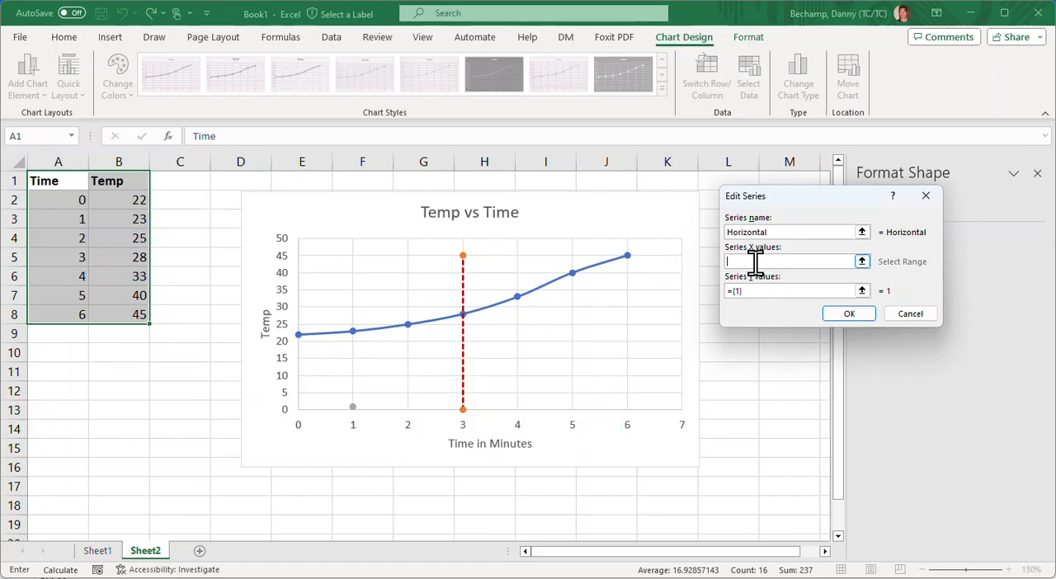
{"action": "type", "text": ",5"}
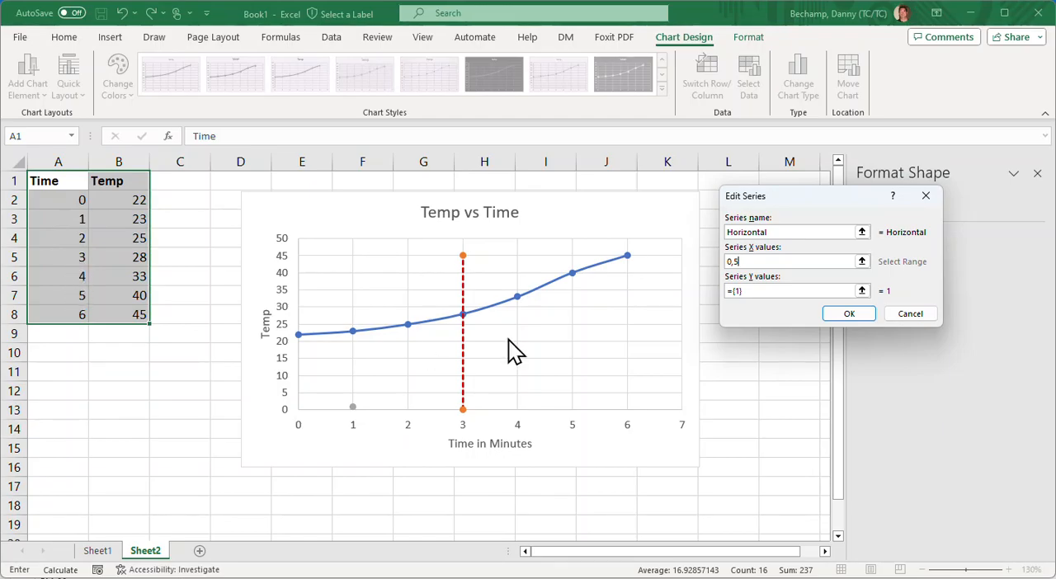
{"action": "key", "text": "Tab"}
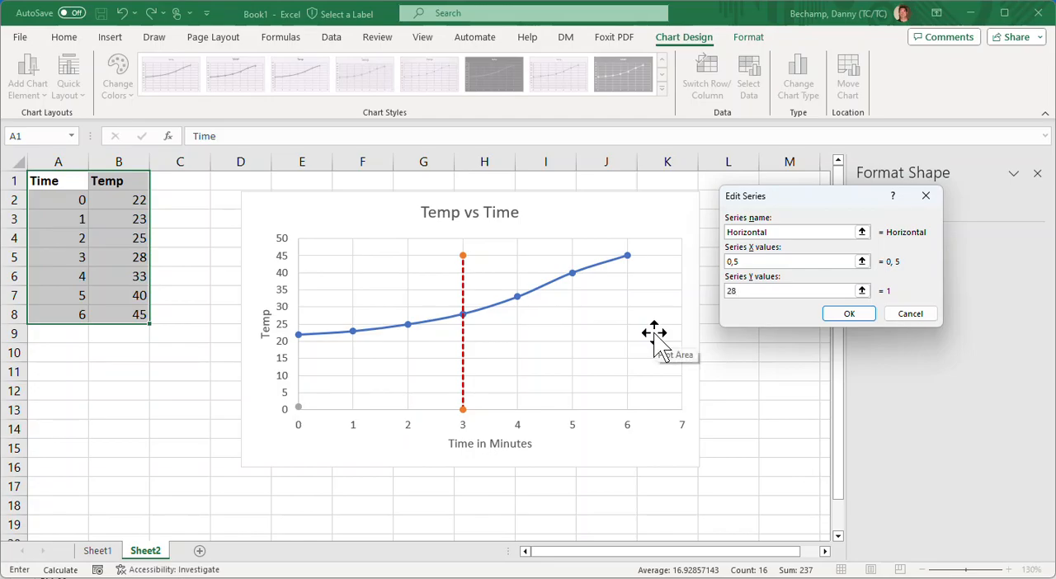
{"action": "type", "text": "28"}
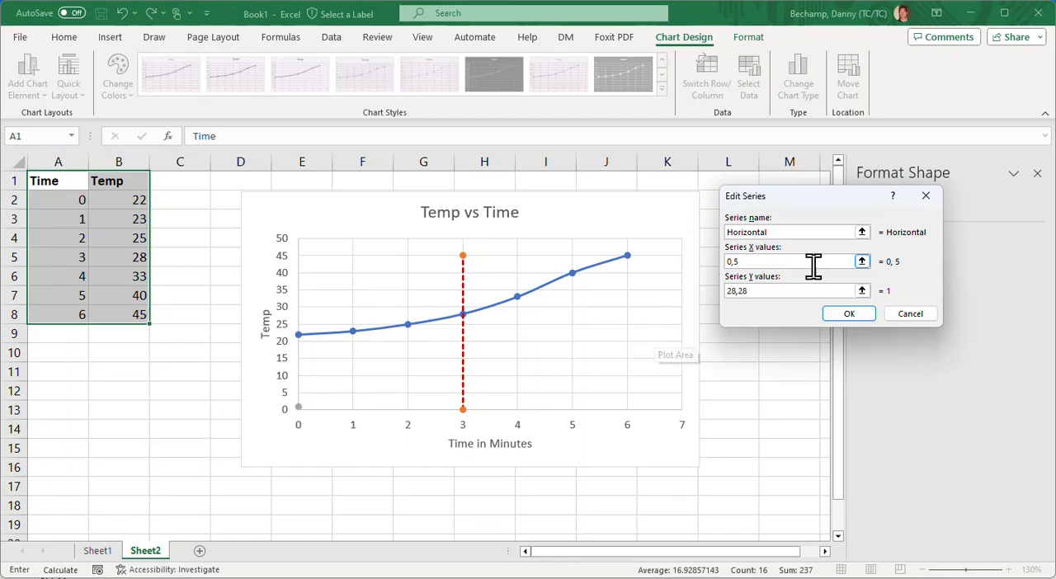
{"action": "left_click", "coordinate": [849, 315]}
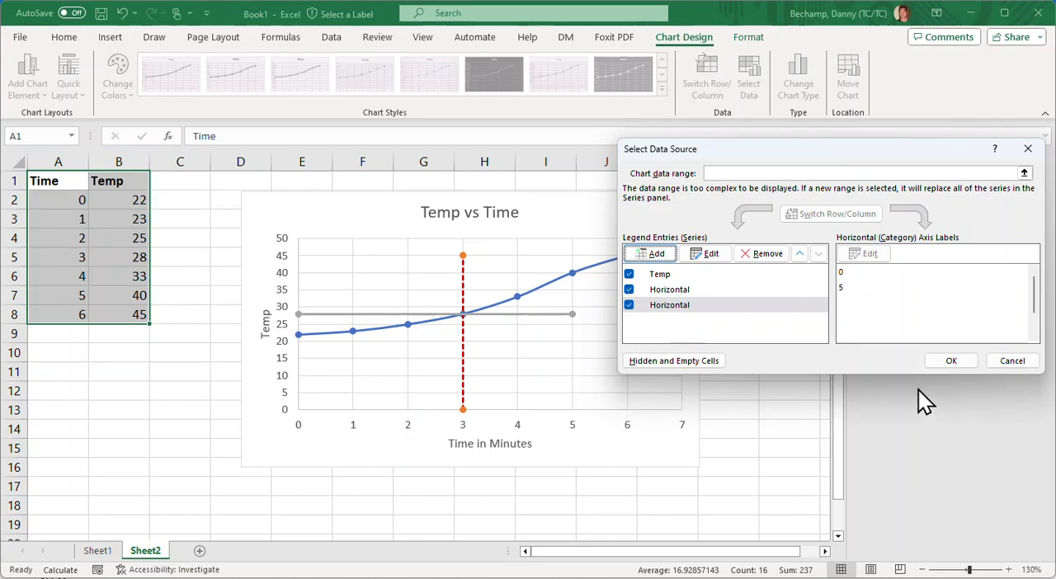
{"action": "left_click", "coordinate": [950, 360]}
- Format the horizontal line at Temp 28 as a red dashed line and deselect the chart
{"action": "left_click", "coordinate": [566, 317]}
{"action": "left_click", "coordinate": [568, 319]}
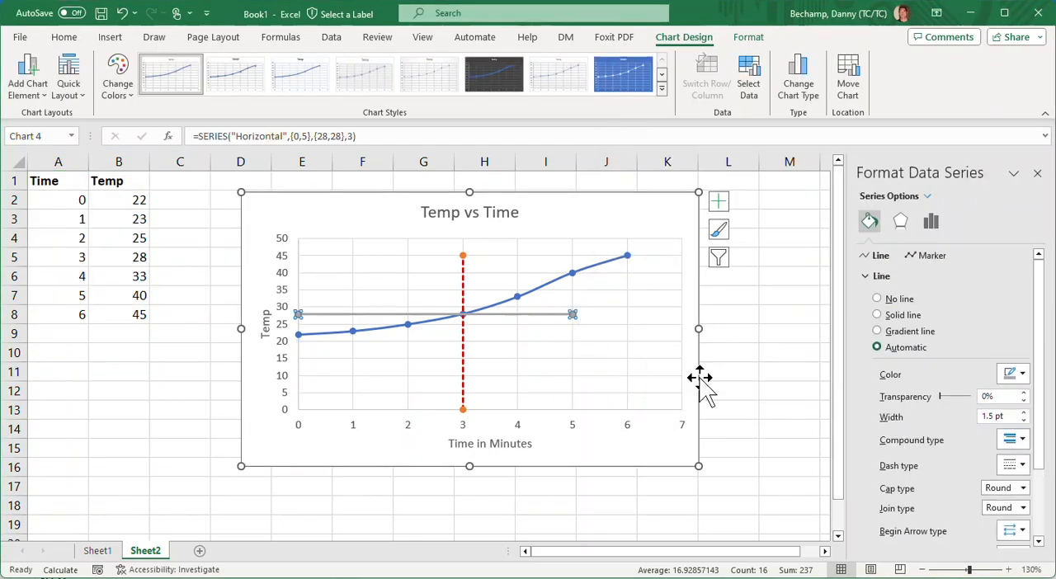
{"action": "left_click", "coordinate": [1014, 374]}
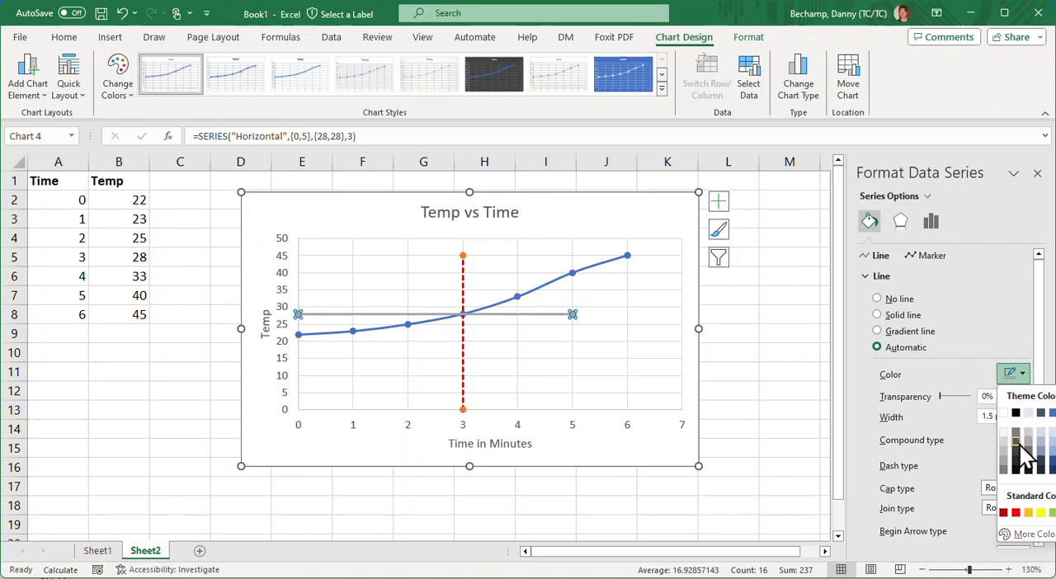
{"action": "left_click", "coordinate": [1015, 512]}
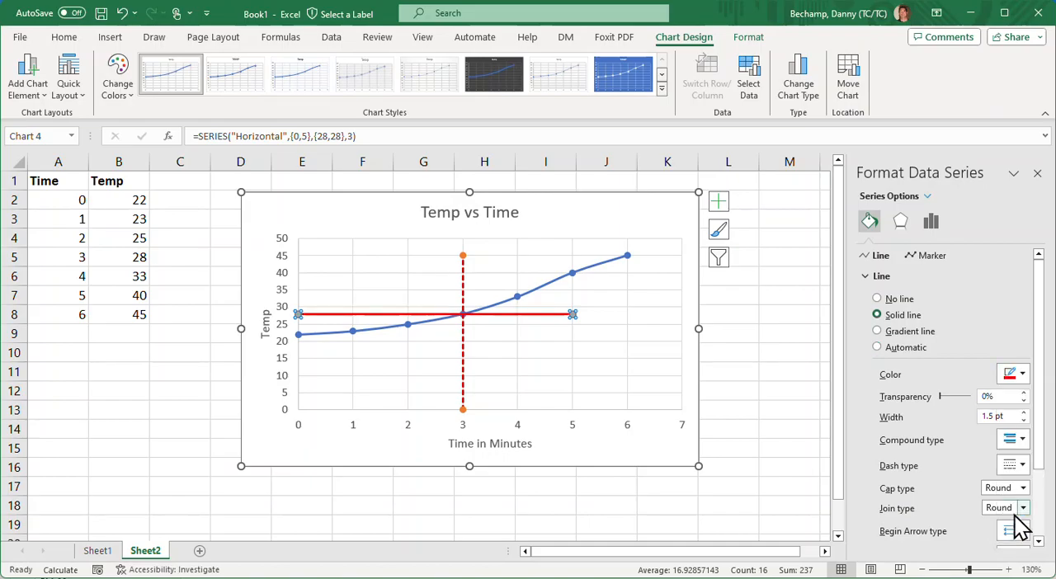
{"action": "left_click", "coordinate": [1018, 468]}
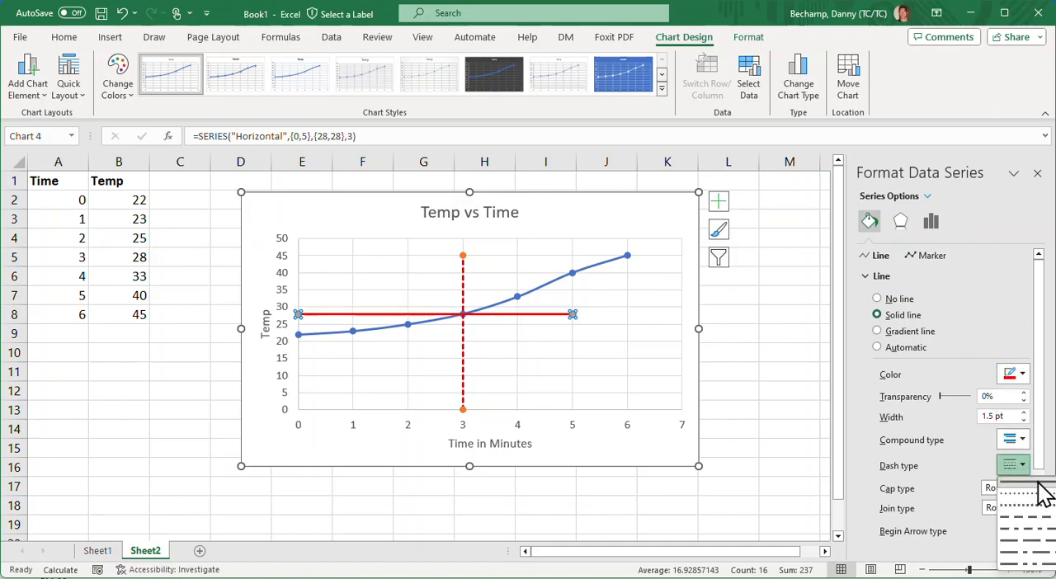
{"action": "left_click", "coordinate": [1037, 515]}
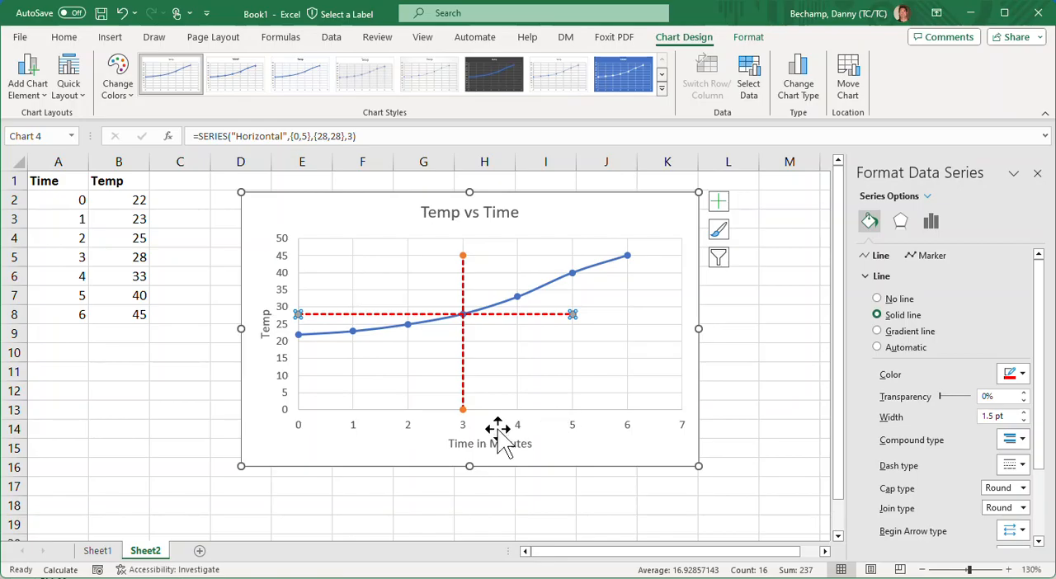
{"action": "left_click", "coordinate": [261, 506]}
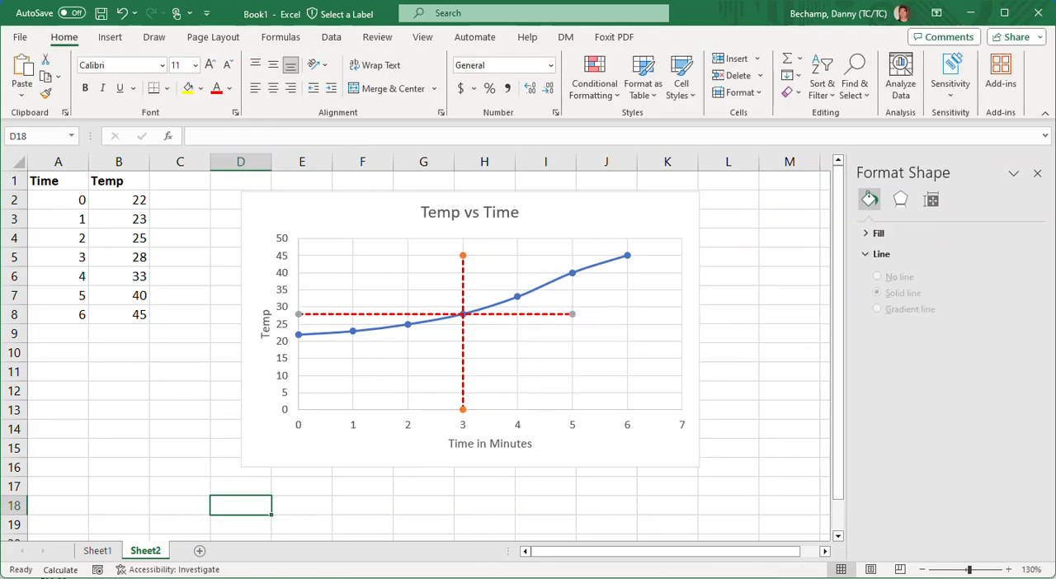